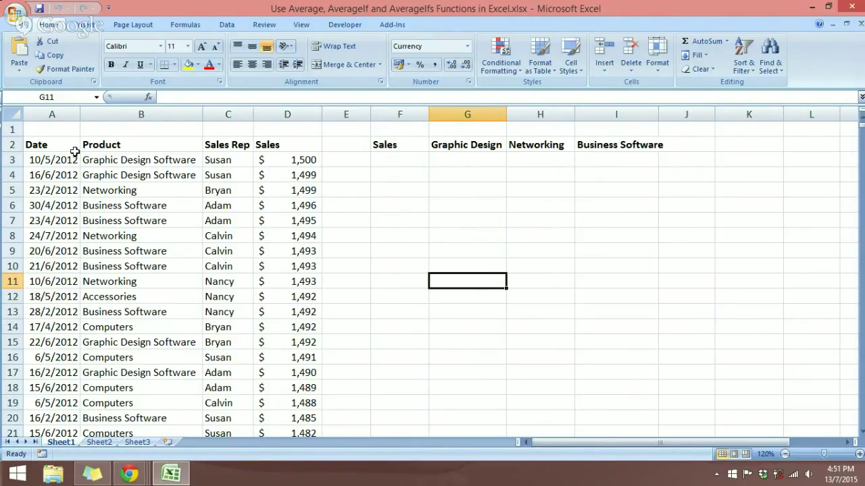
Select the Sales_Rep named range and examine how far the sales data extends down the sheet.
click(122, 149)
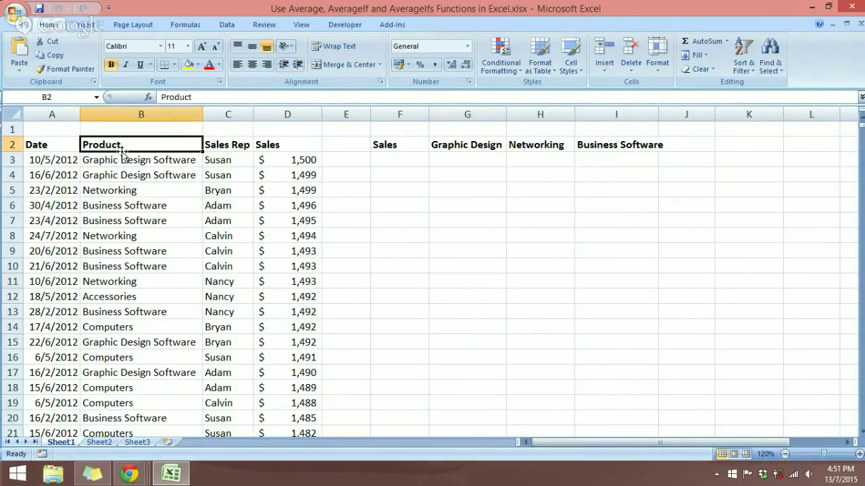
click(97, 97)
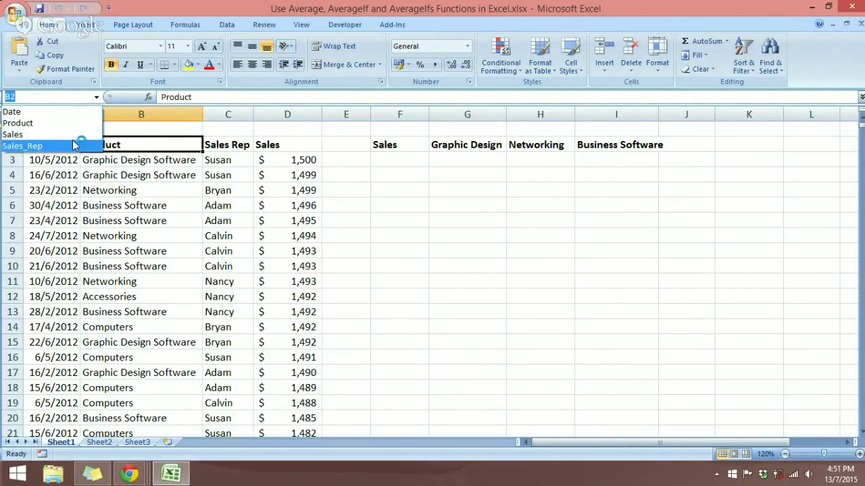
click(23, 146)
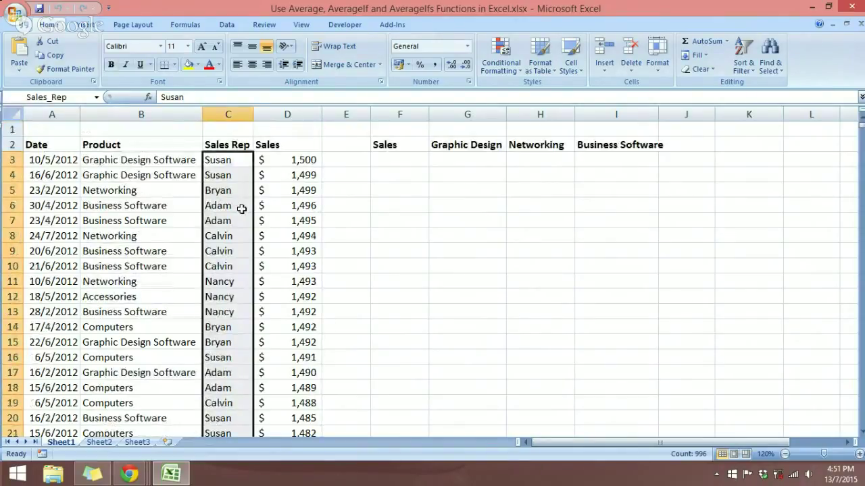
scroll(241, 208, down, 18)
key(ctrl+End)
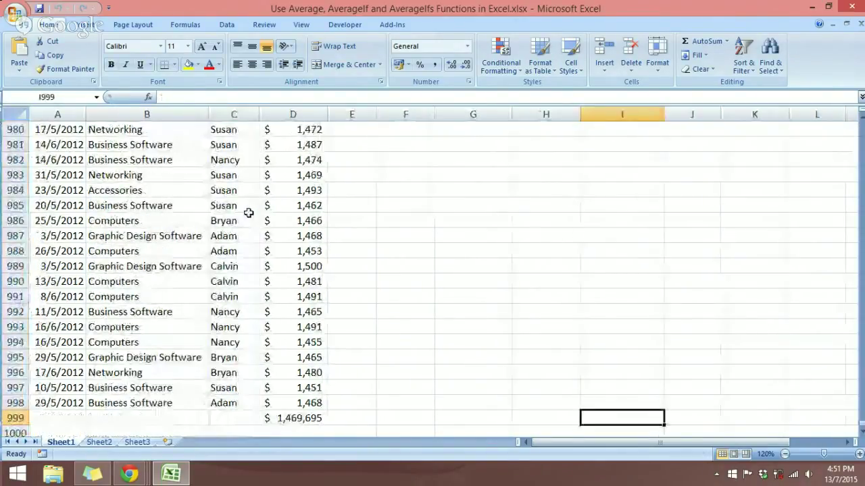
key(ctrl+Home)
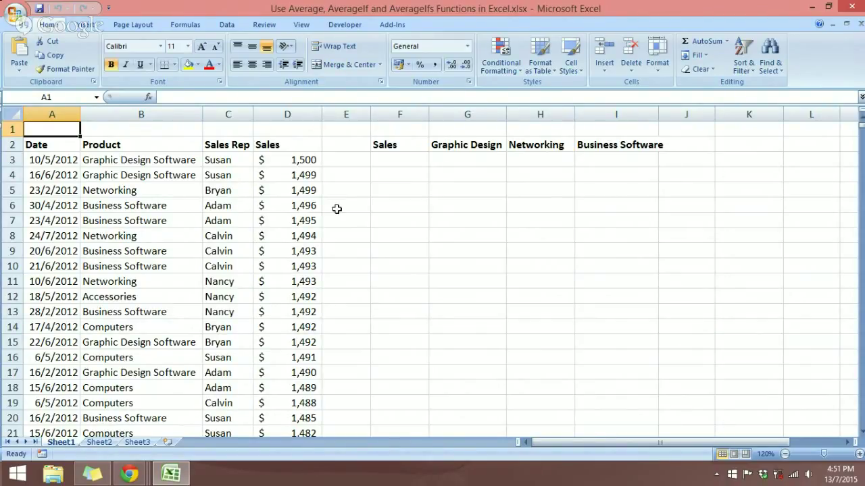
Calculate the average sales in cell F3 with =AVERAGE(Sales), using the Sales named range.
click(388, 163)
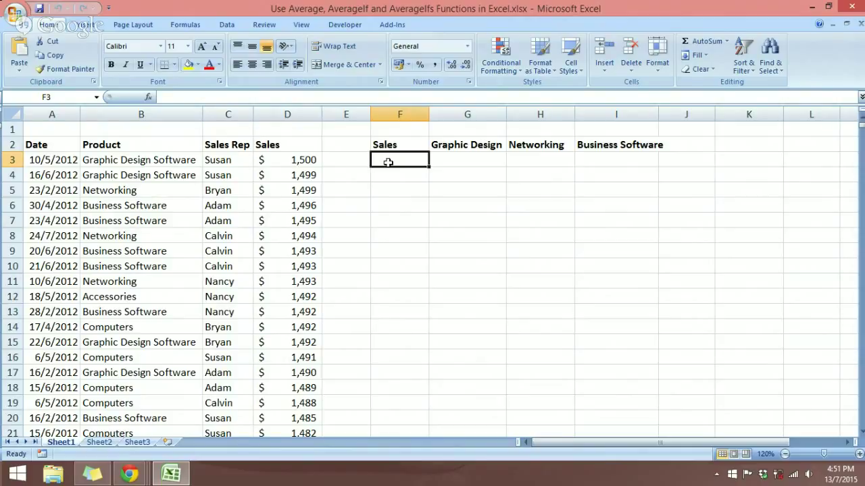
text(=)
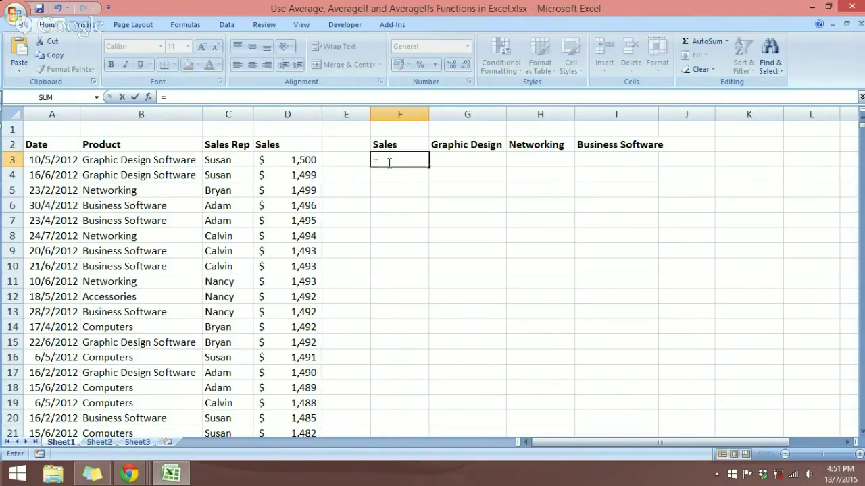
text(aver)
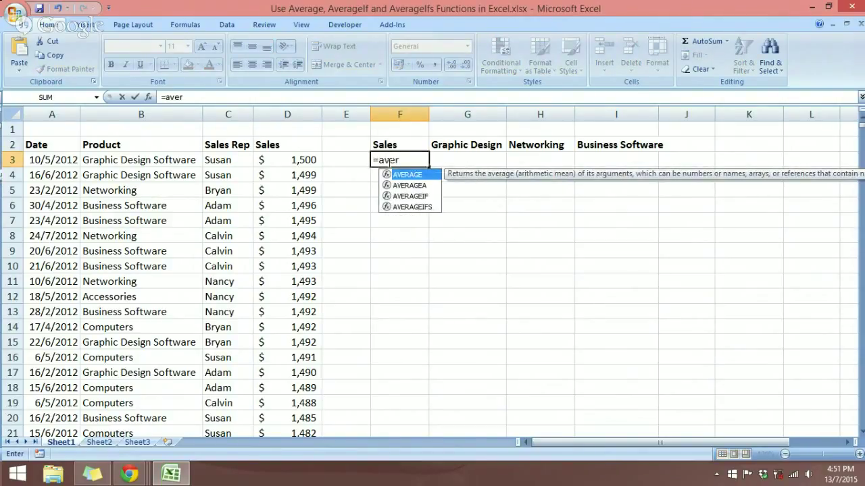
key(Tab)
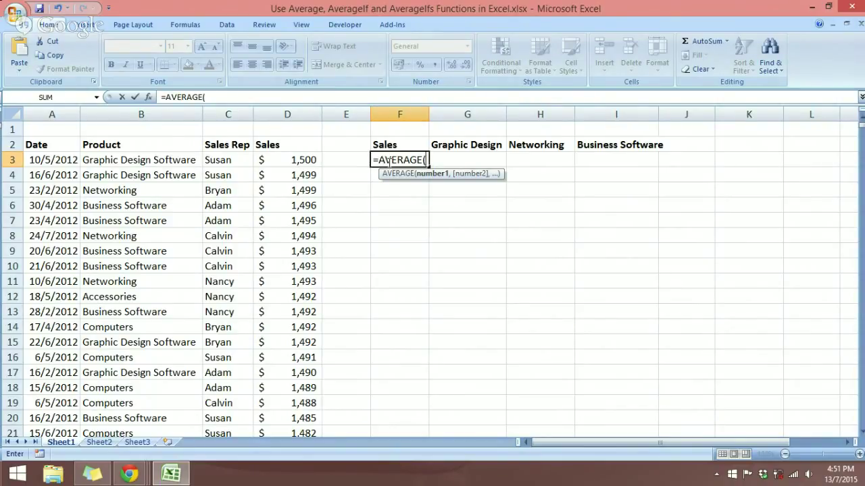
key(F3)
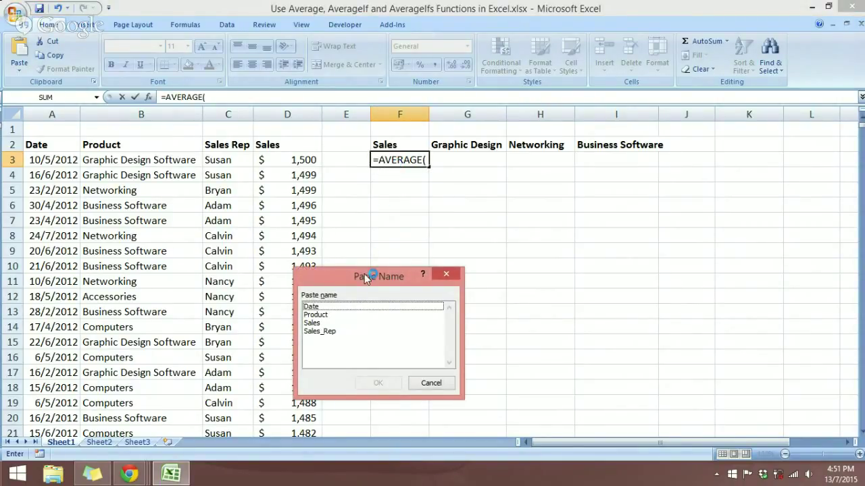
drag(367, 278, 421, 233)
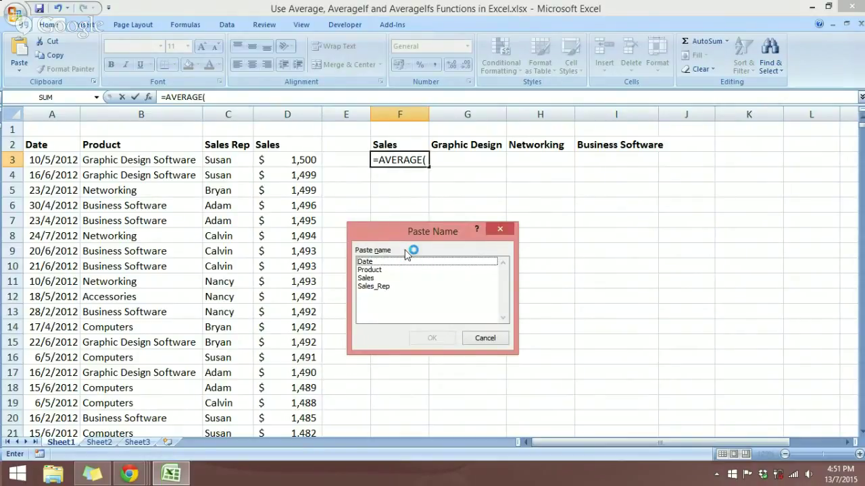
click(379, 278)
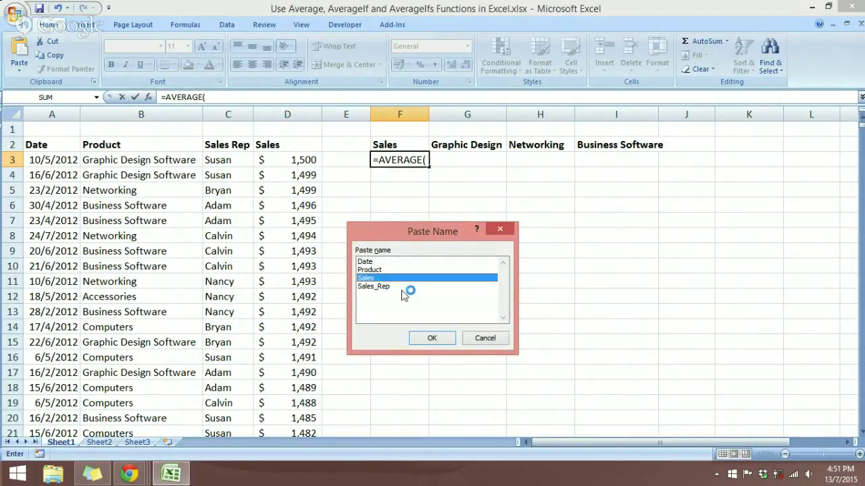
click(431, 337)
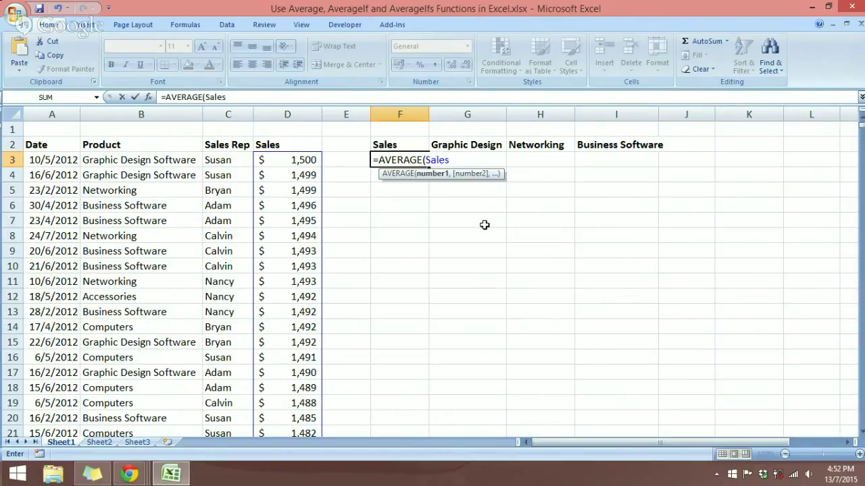
text())
key(Return)
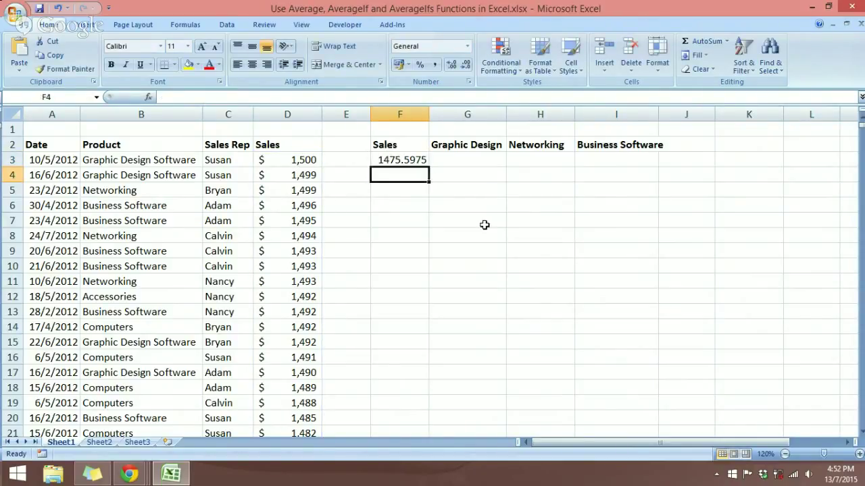
Examine the average formula in F3 and the sales column down to the total in D999.
click(405, 159)
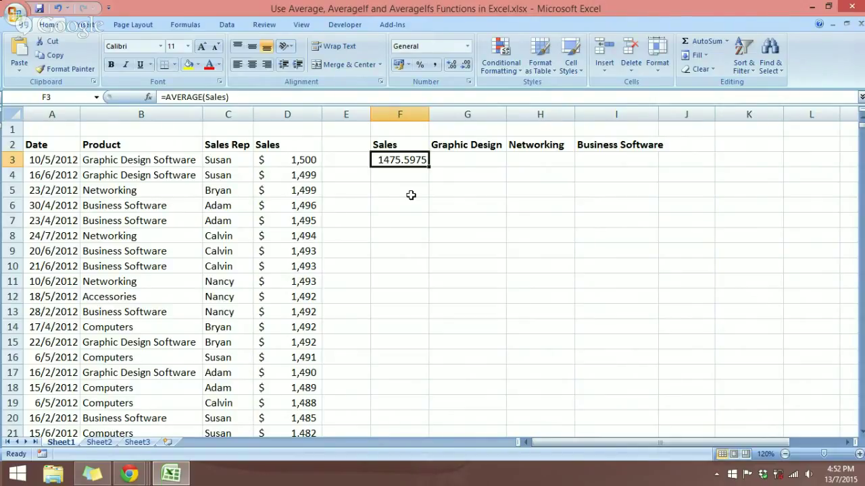
click(290, 161)
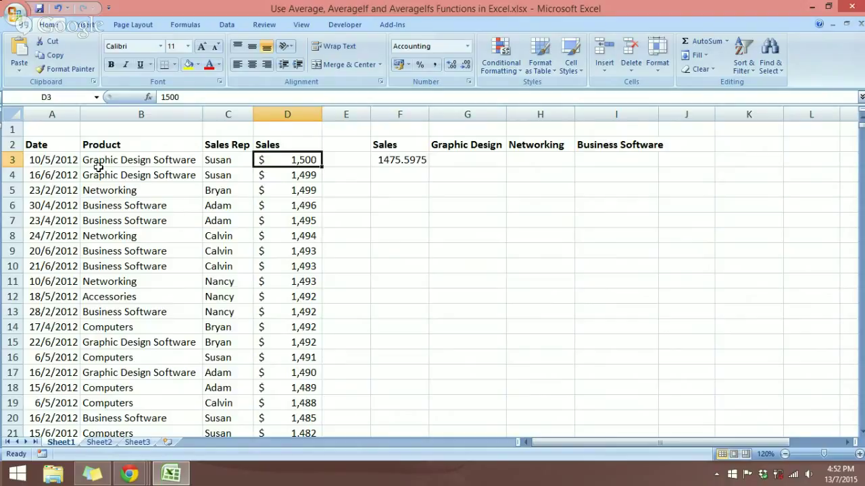
scroll(148, 298, down, 20)
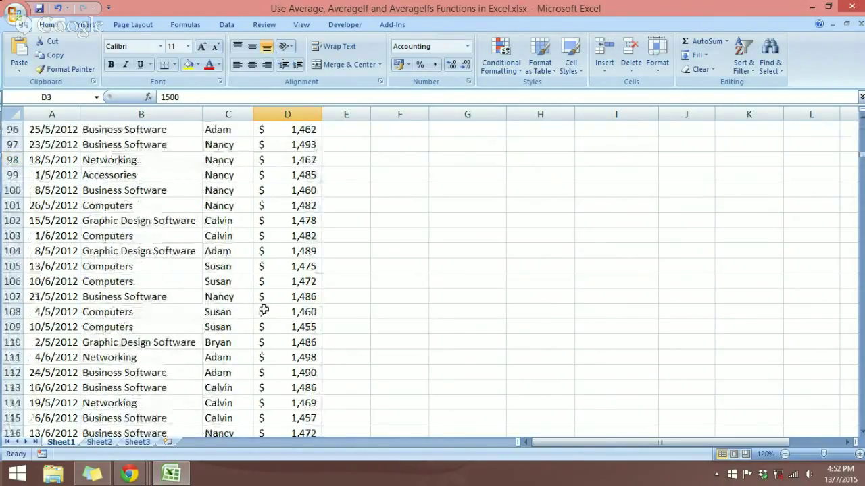
scroll(263, 309, down, 7)
key(ctrl+End)
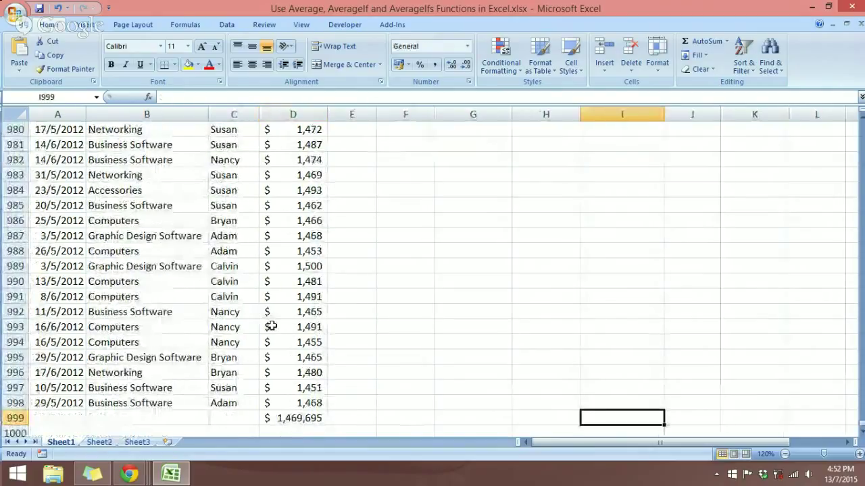
click(291, 418)
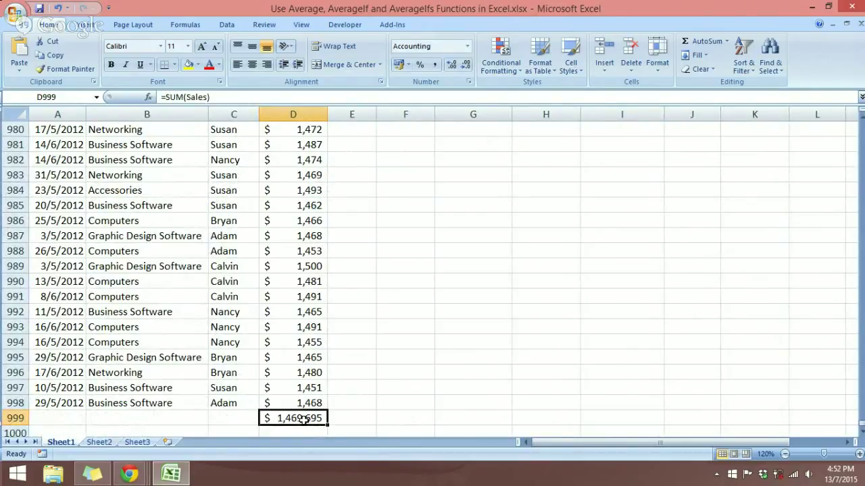
key(ctrl+c)
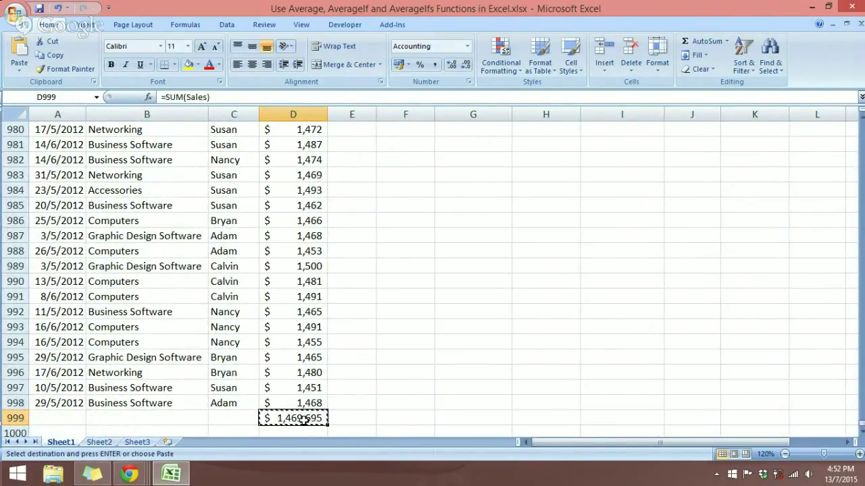
scroll(353, 390, up, 20)
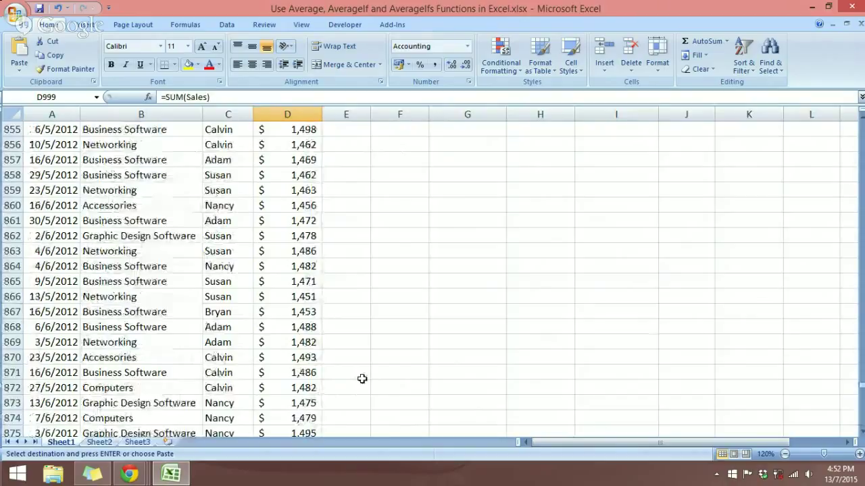
key(ctrl+Home)
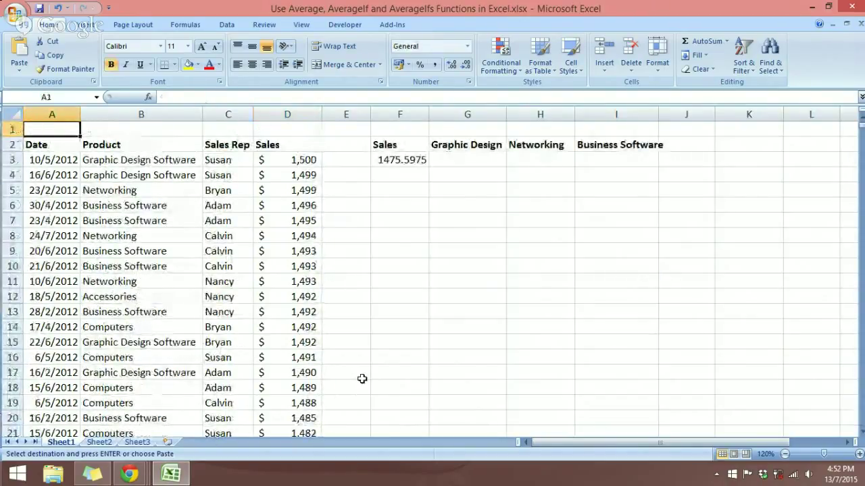
key(ctrl+End)
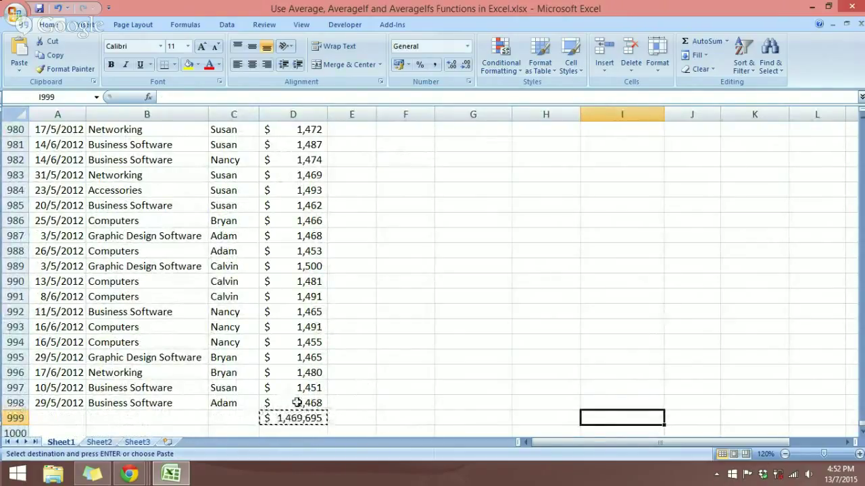
key(ctrl+Home)
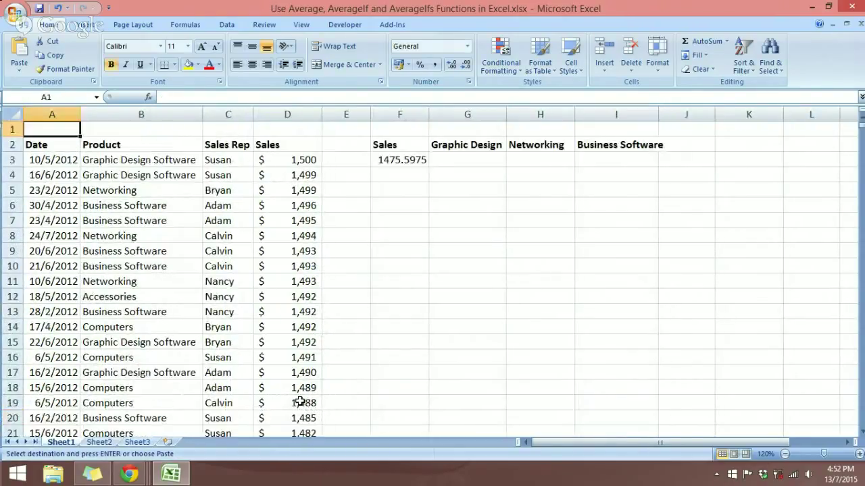
click(403, 186)
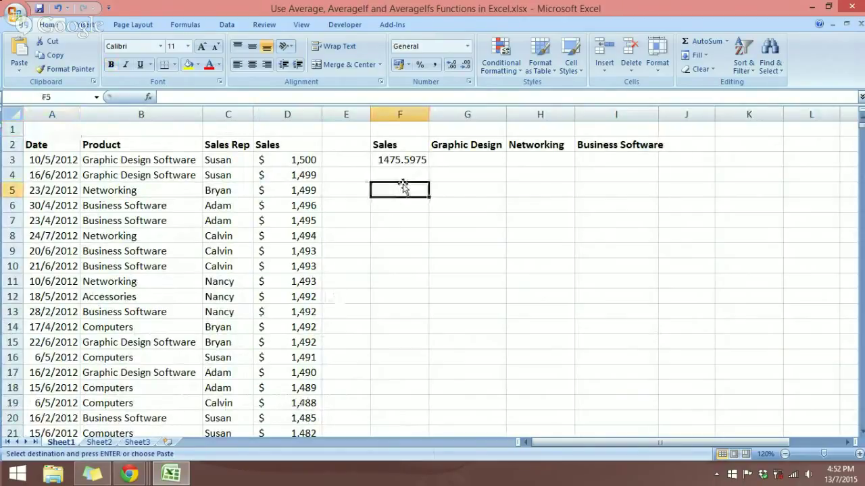
text(=)
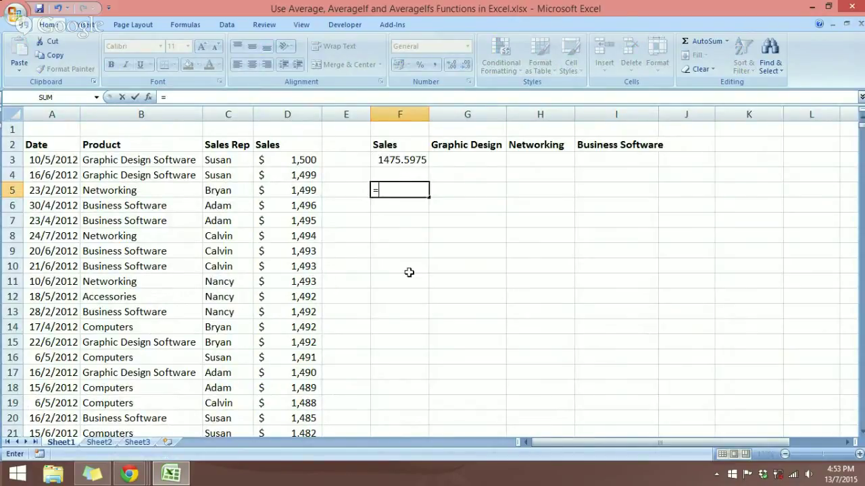
key(ctrl+End)
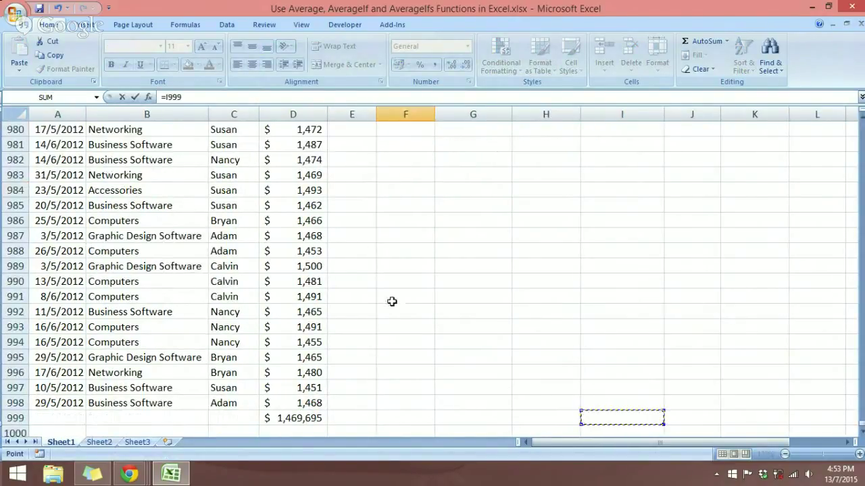
click(289, 418)
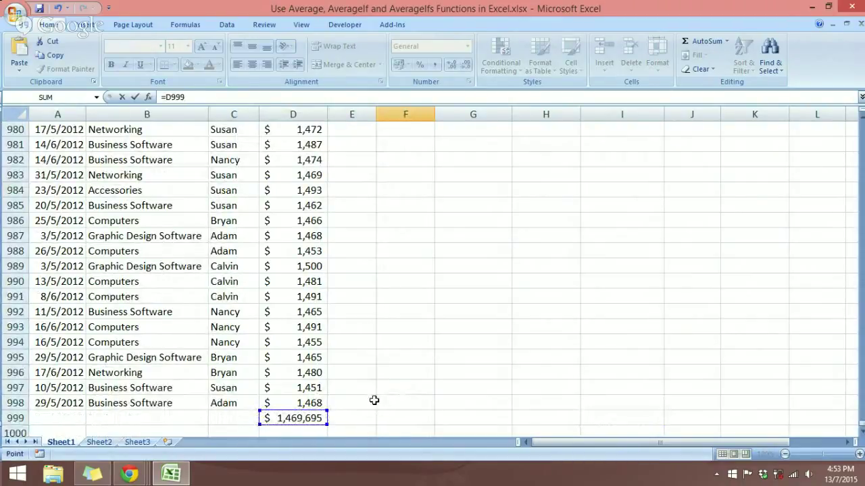
text(+)
scroll(372, 399, down, 2)
click(309, 342)
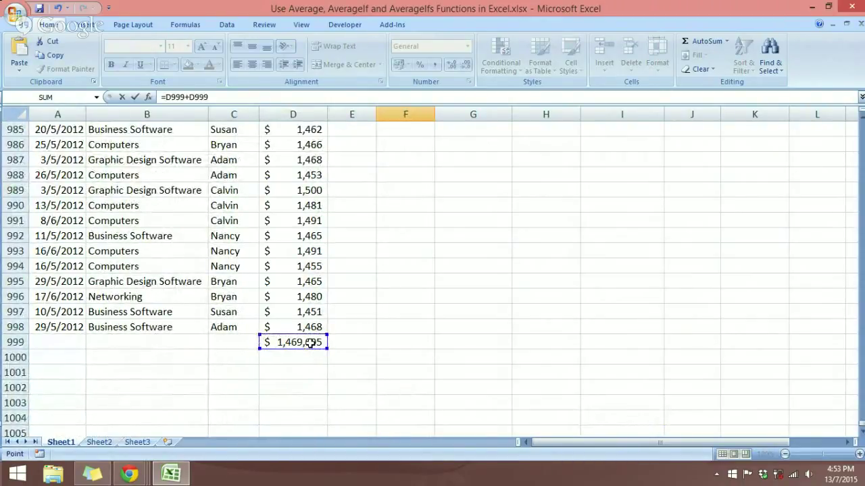
text(+)
click(310, 342)
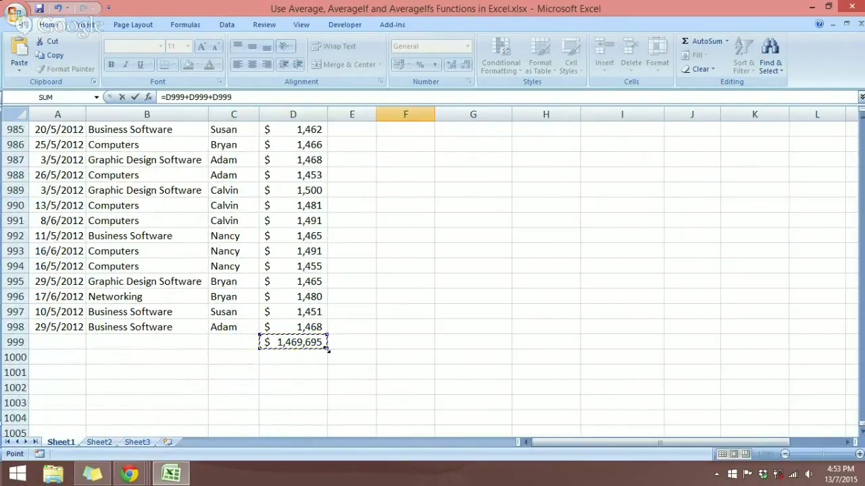
scroll(393, 343, up, 8)
key(ctrl+Home)
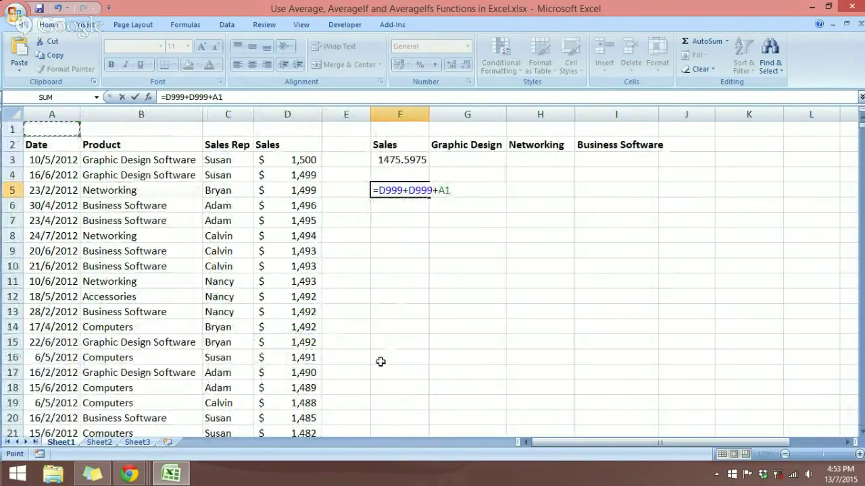
key(BackSpace)
key(BackSpace)
key(BackSpace)
key(BackSpace)
key(BackSpace)
key(BackSpace)
key(BackSpace)
key(BackSpace)
key(BackSpace)
key(BackSpace)
key(BackSpace)
key(BackSpace)
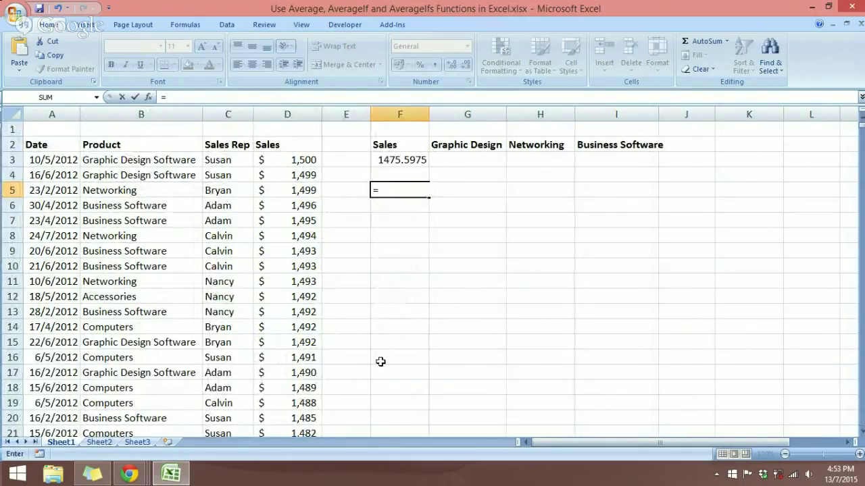
key(Escape)
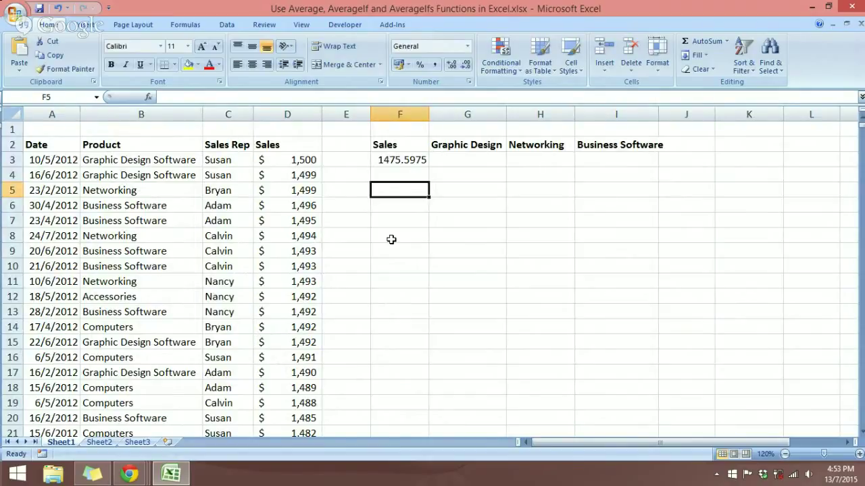
Cross-check the average in cell D1001 with =D999/996, dividing the sales total by the number of records.
key(ctrl+End)
scroll(347, 365, down, 2)
click(347, 359)
click(305, 375)
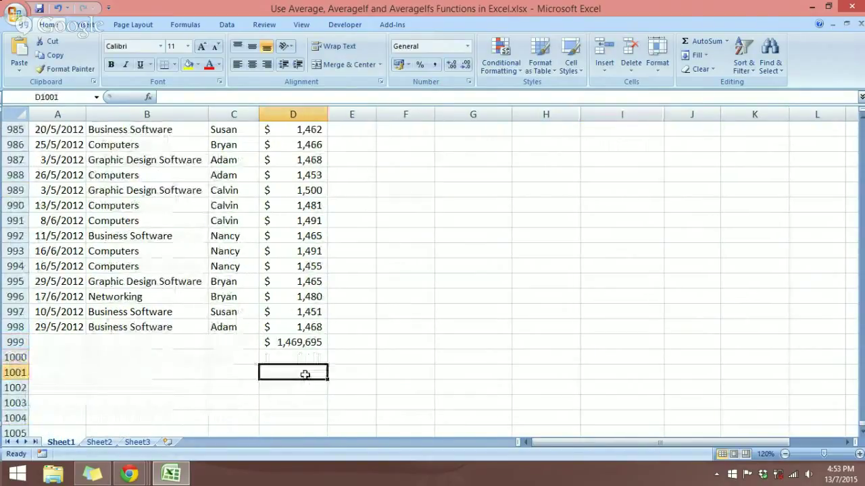
text(=)
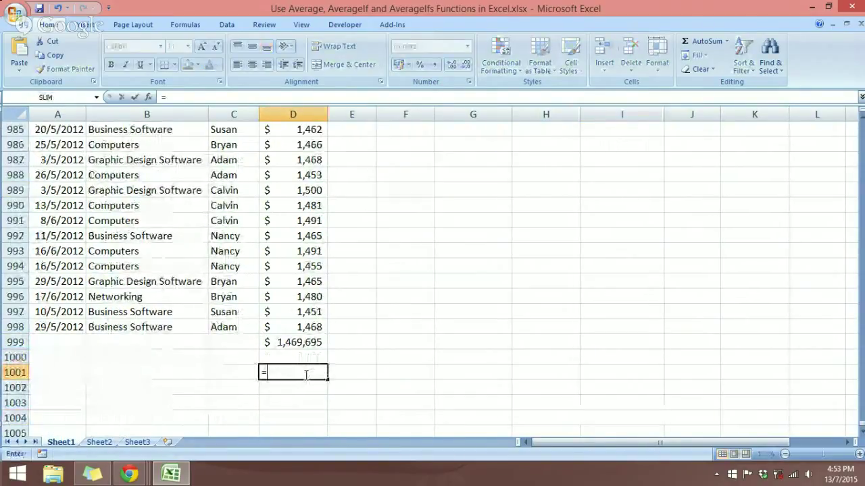
click(287, 344)
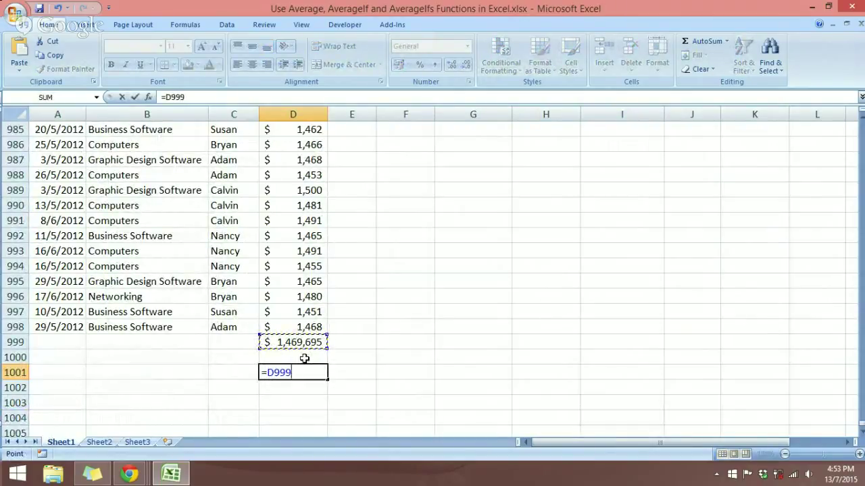
text(/)
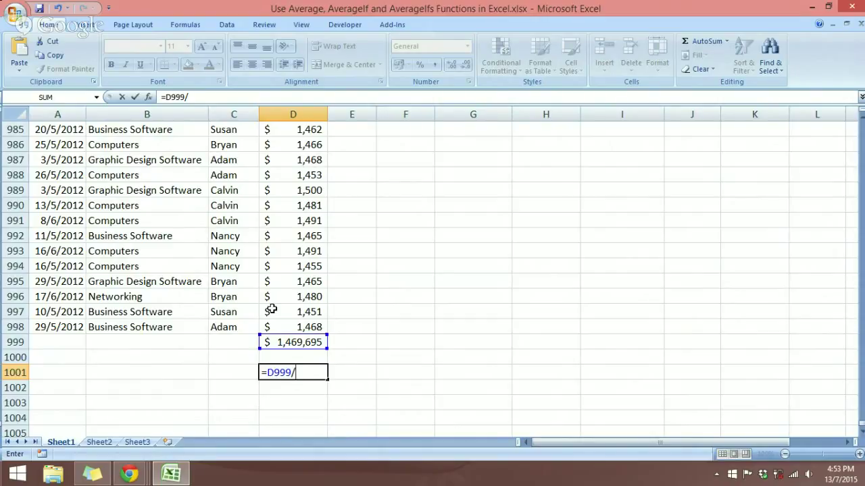
scroll(271, 308, up, 15)
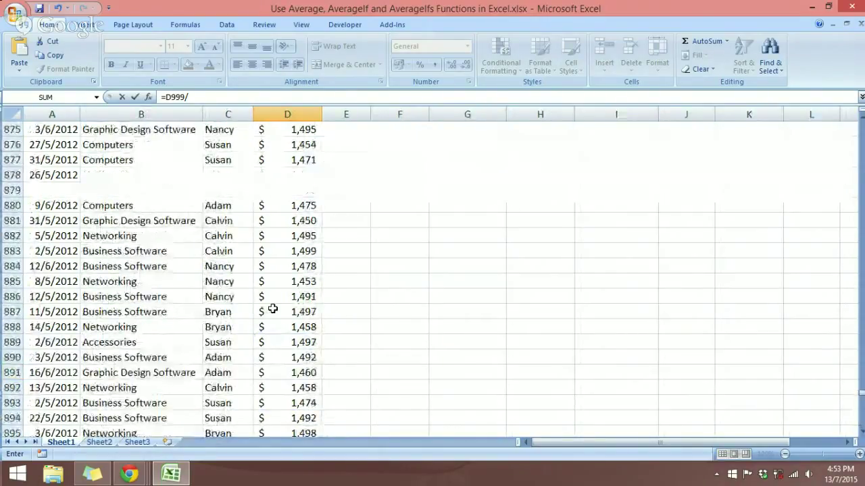
key(ctrl+Home)
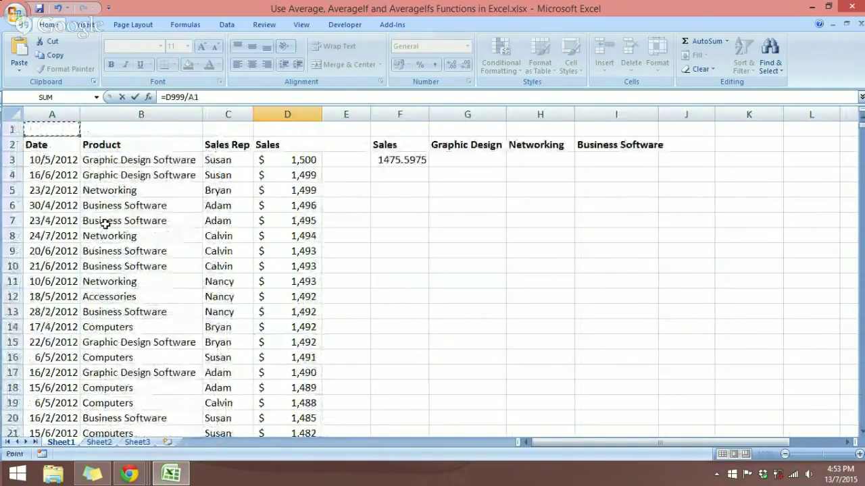
key(ctrl+End)
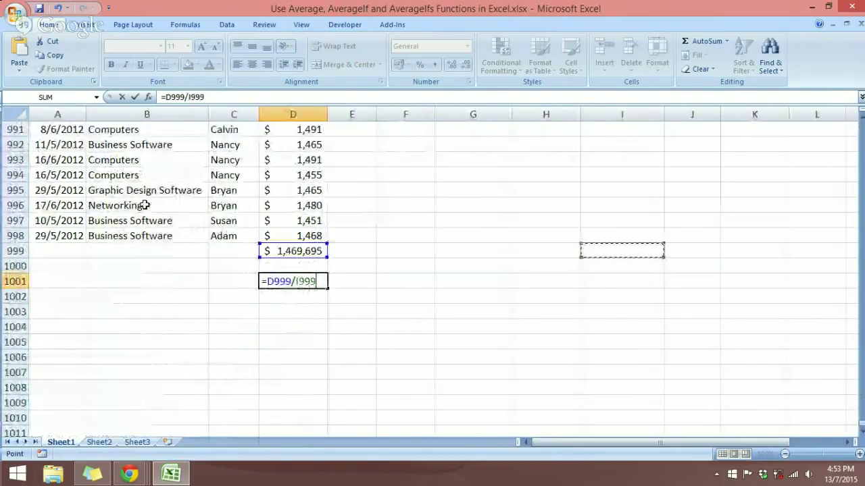
key(BackSpace)
key(BackSpace)
key(BackSpace)
key(BackSpace)
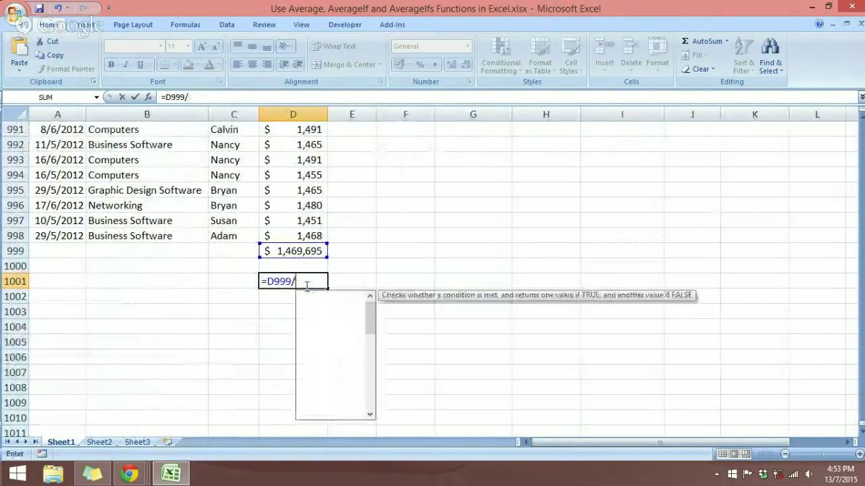
text(996)
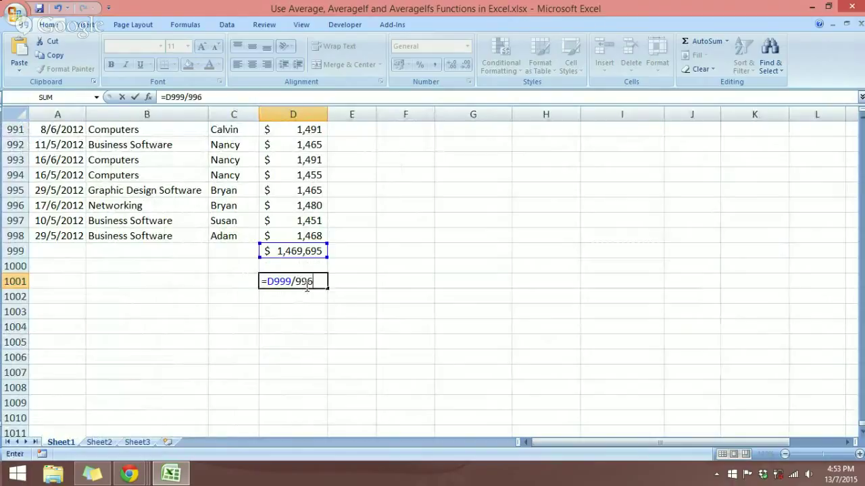
key(Return)
click(298, 283)
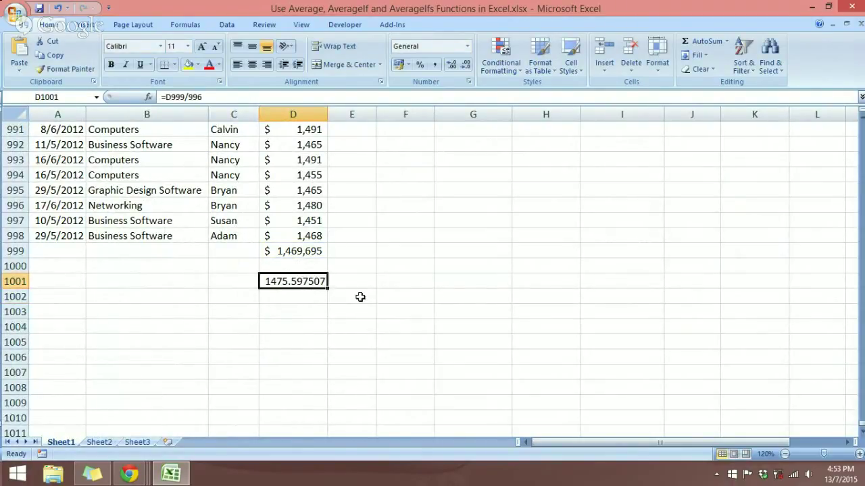
Format the average sales in F3 as dollar accounting with no decimal places.
scroll(361, 296, up, 13)
key(ctrl+Home)
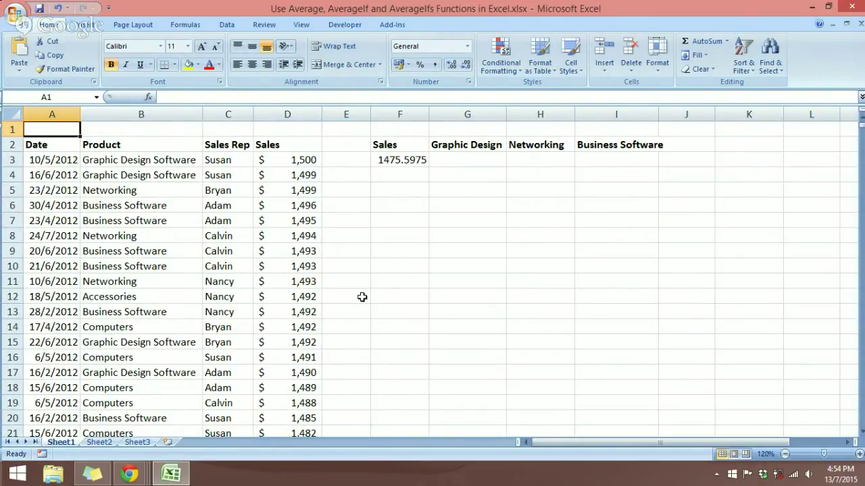
click(458, 160)
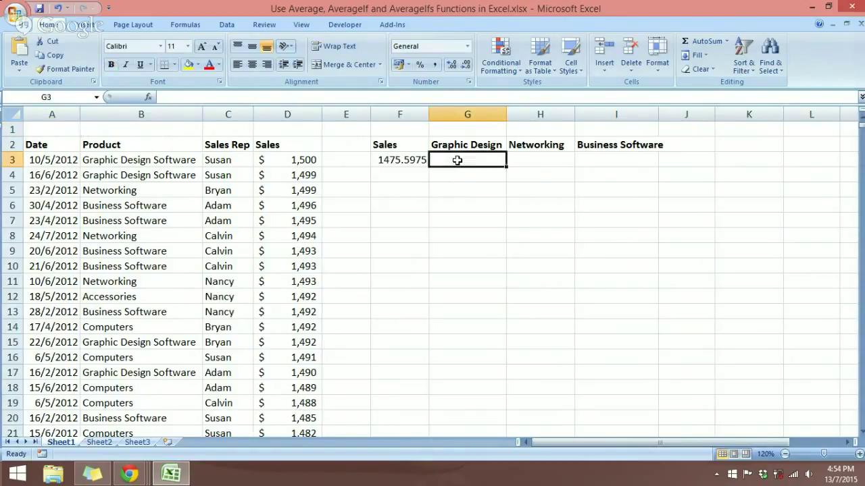
click(396, 162)
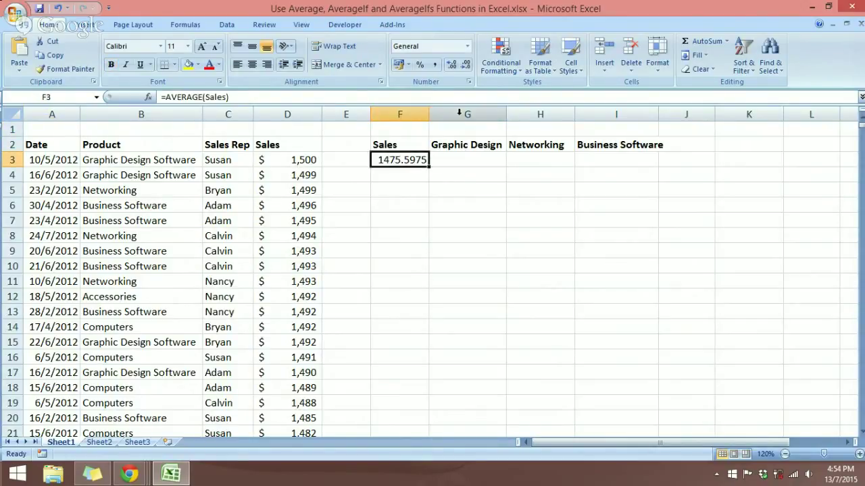
click(408, 68)
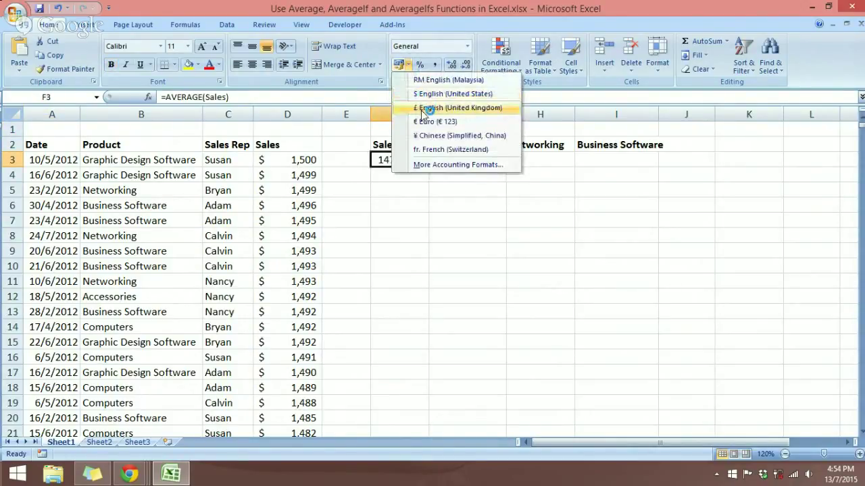
click(415, 143)
click(466, 64)
click(465, 64)
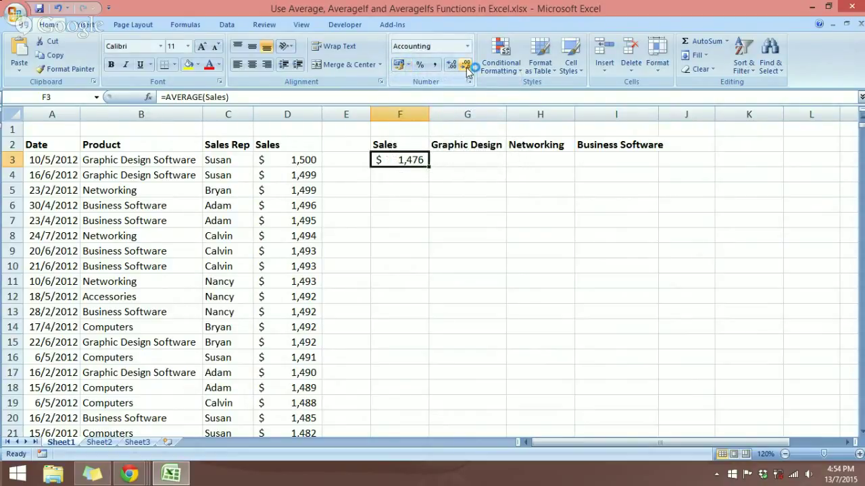
click(459, 159)
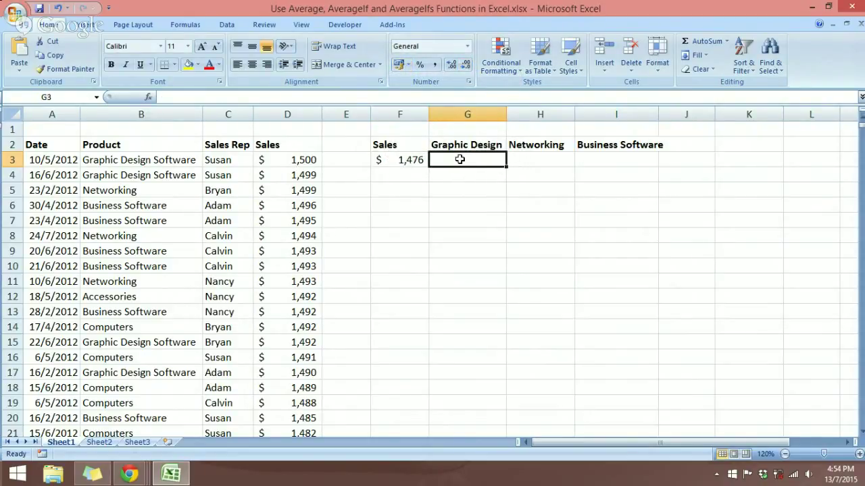
text(=av)
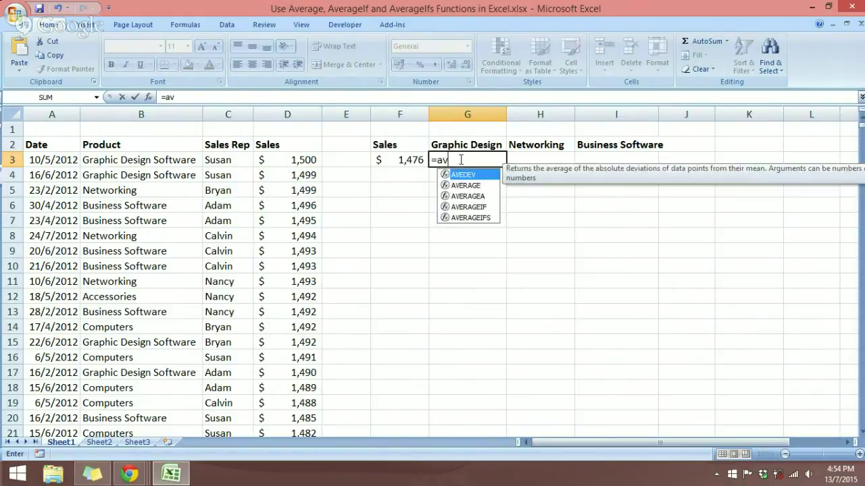
text(eragei)
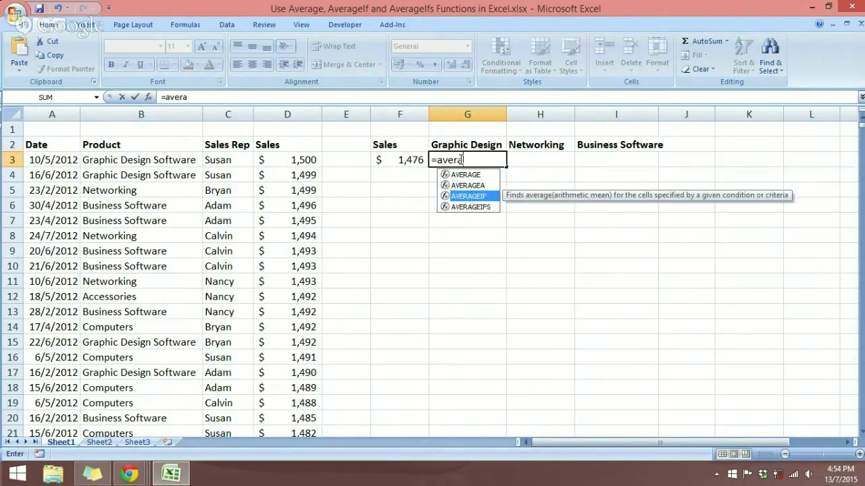
key(Tab)
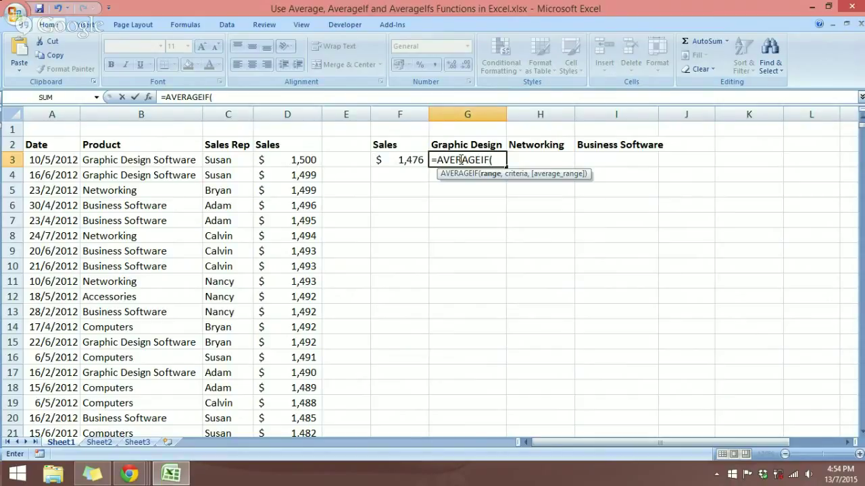
key(ctrl+a)
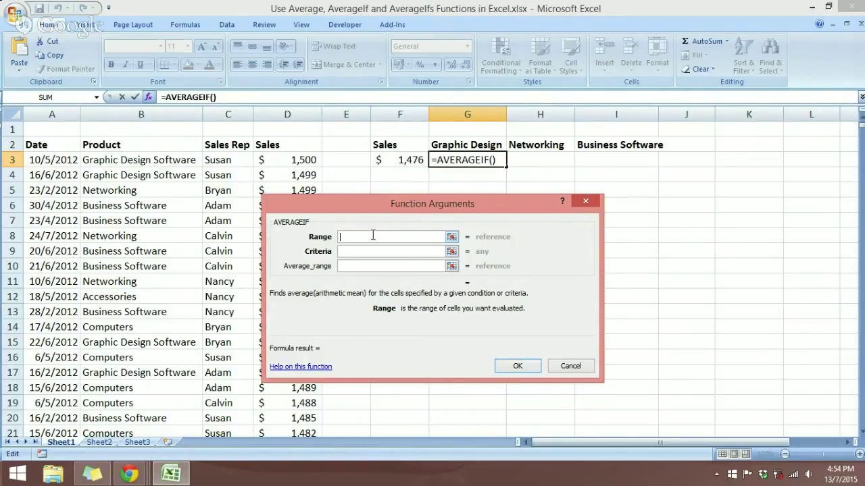
key(F3)
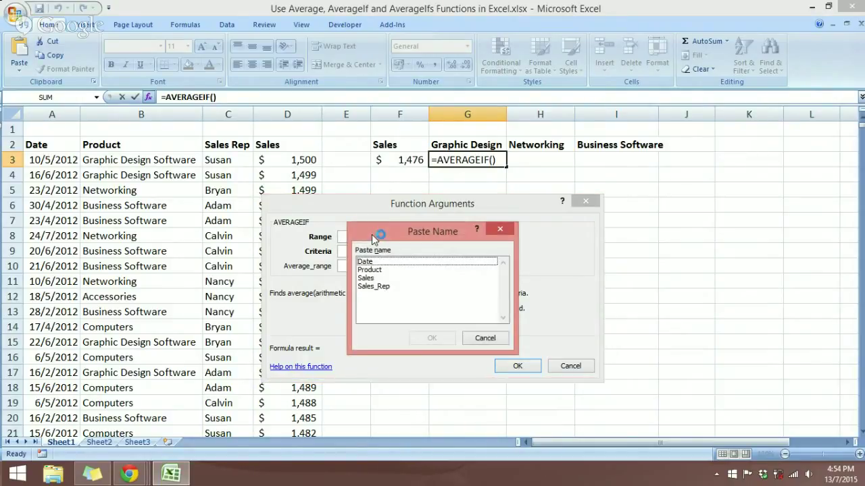
click(368, 270)
click(425, 339)
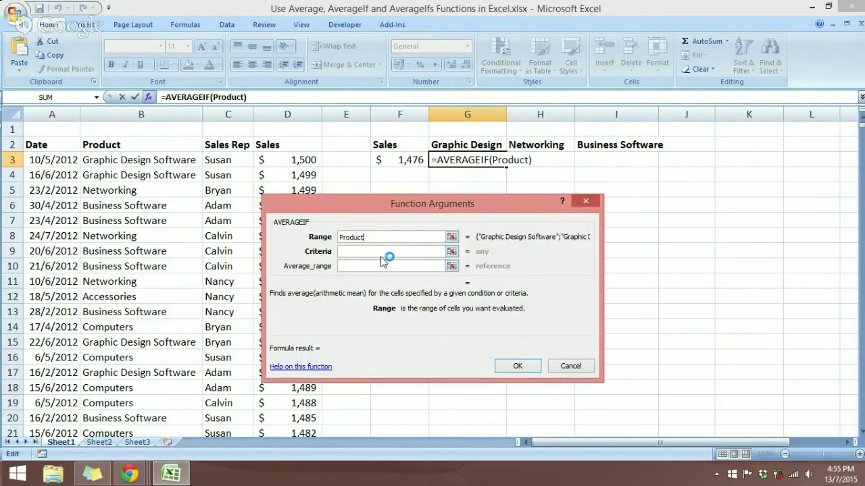
click(379, 252)
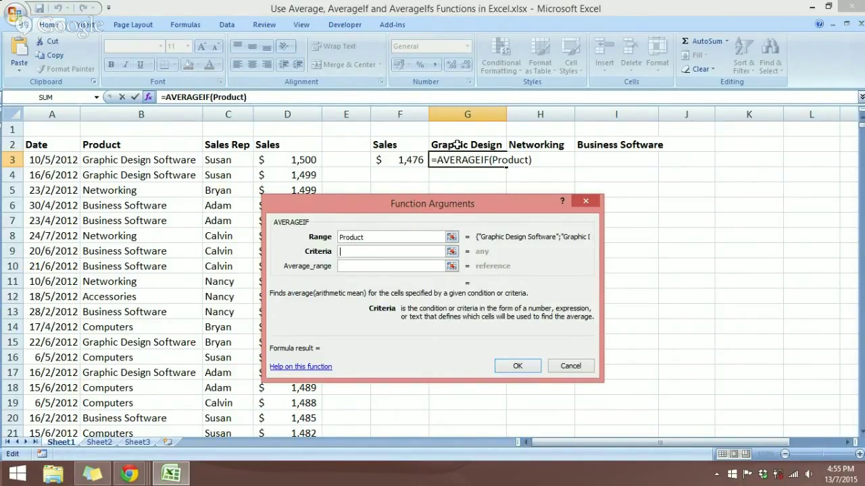
click(185, 163)
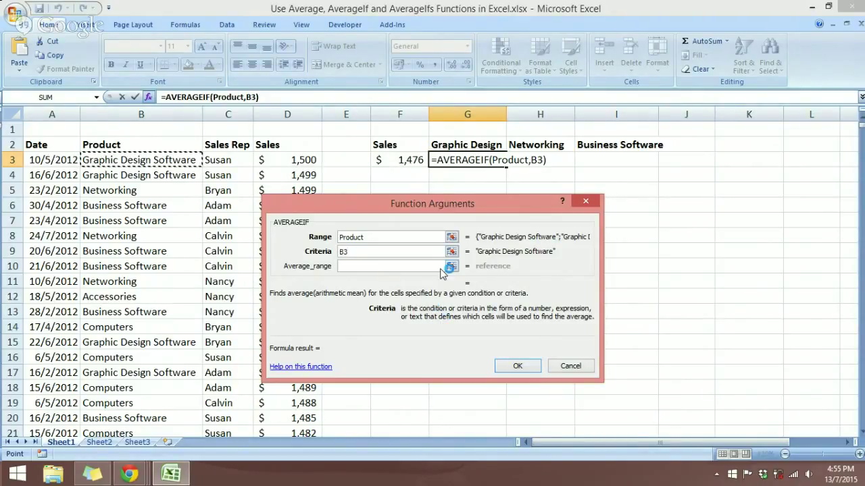
click(475, 144)
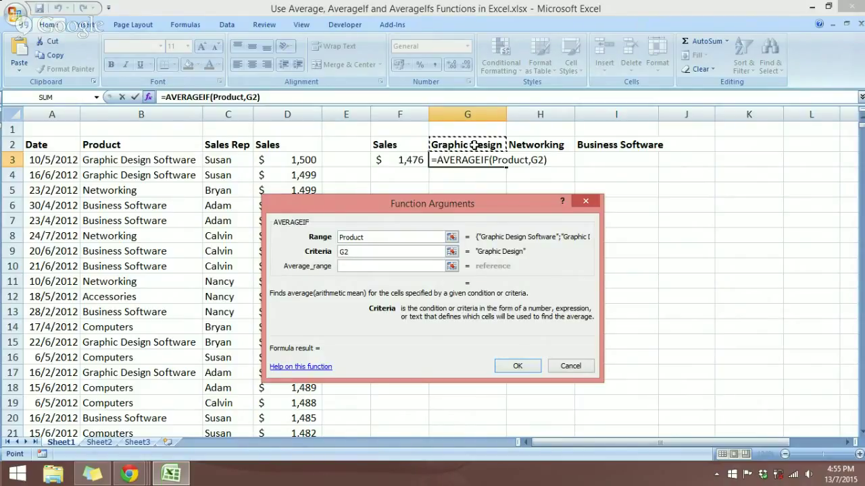
click(377, 250)
key(BackSpace)
key(BackSpace)
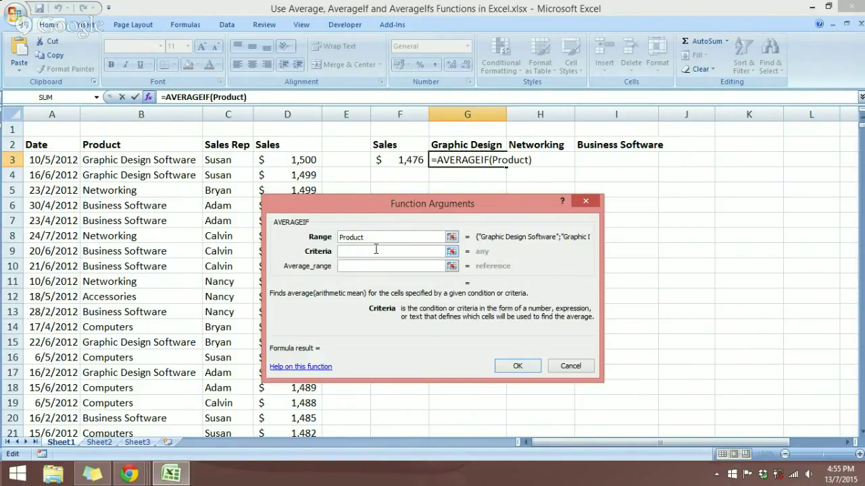
click(560, 367)
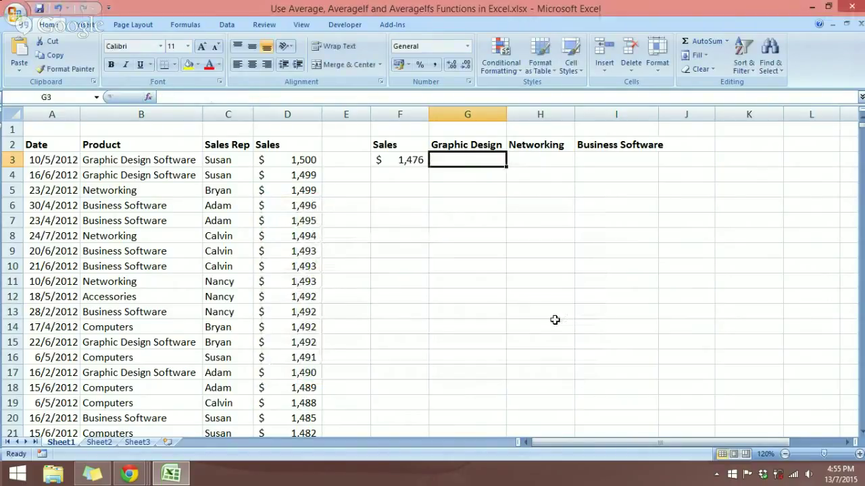
Change the header in G2 to Graphic Design Software so it matches the product name in the table.
click(489, 145)
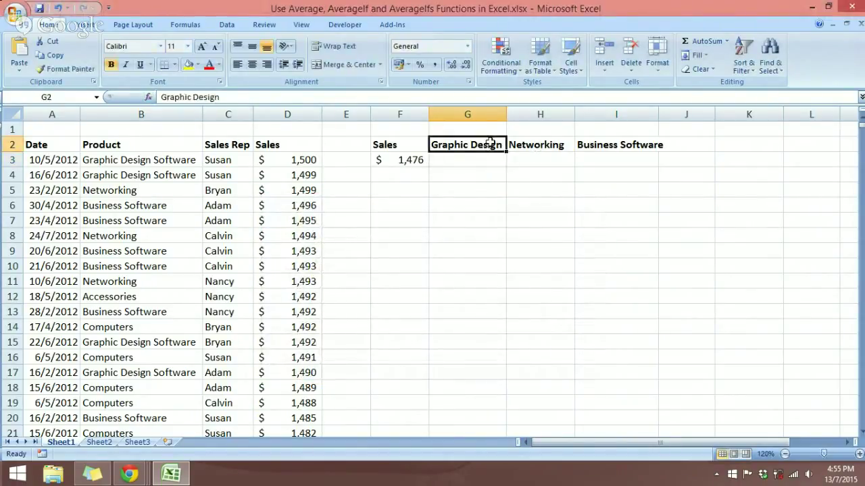
click(270, 98)
text(Software)
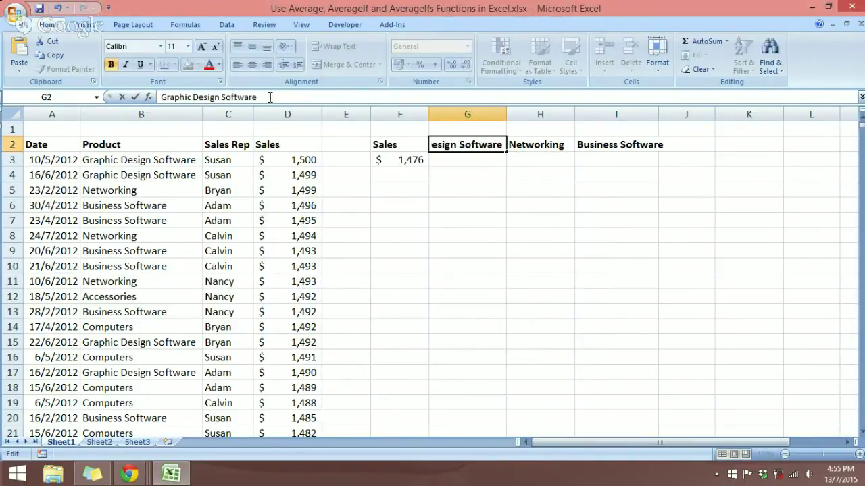
key(Return)
Begin an AVERAGEIF formula in G3 with the named range Product as its range and header cell G2 as the criteria.
text(=)
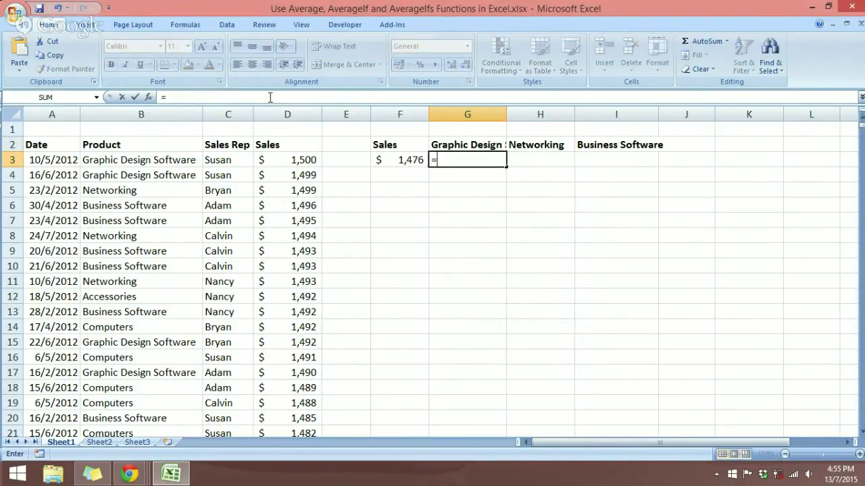
text(avera)
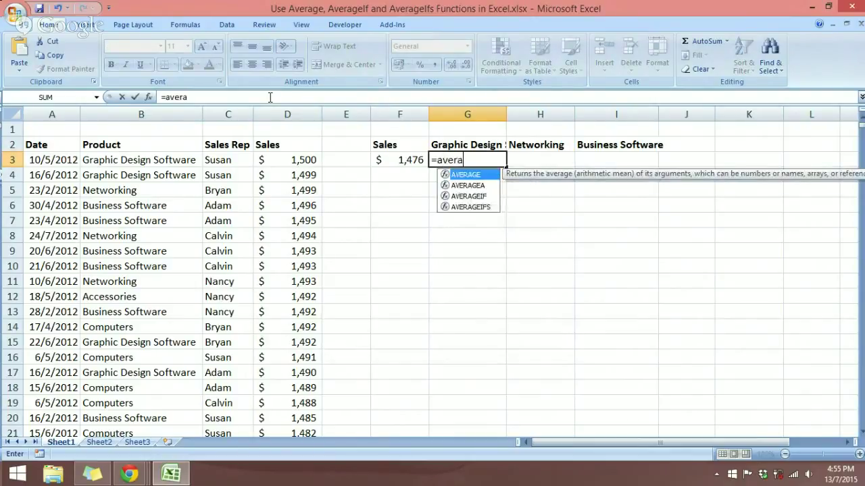
key(Down)
key(Down)
key(Tab)
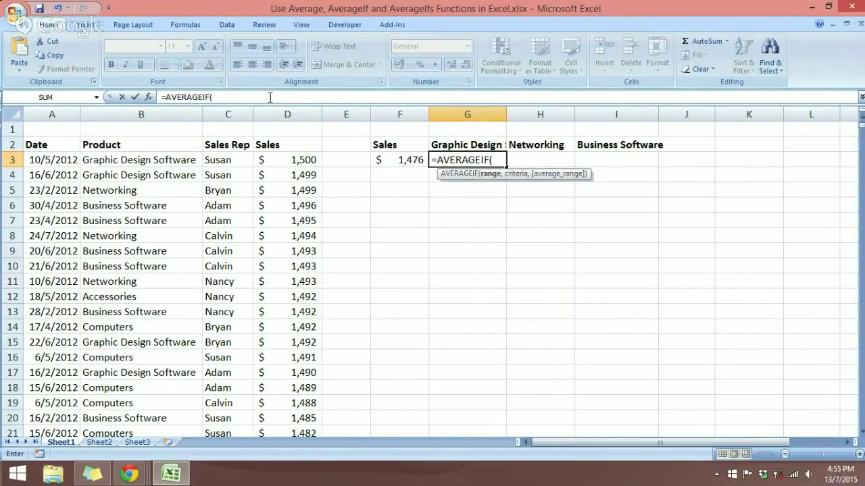
key(ctrl+a)
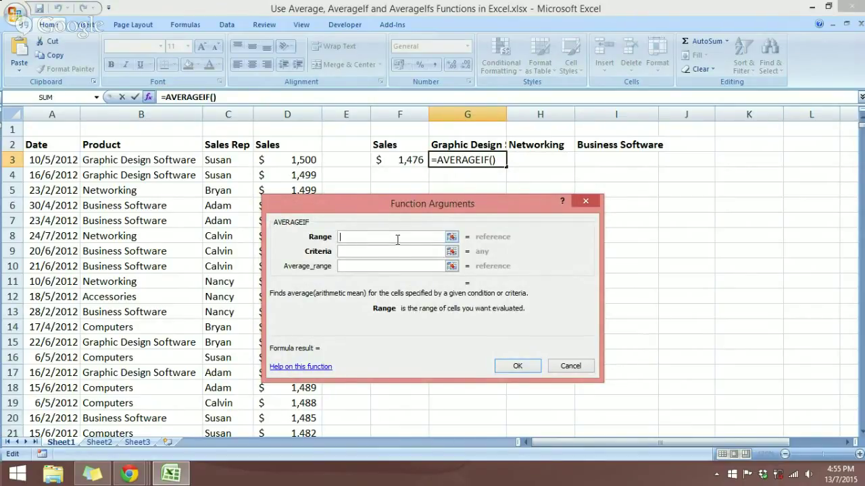
key(F3)
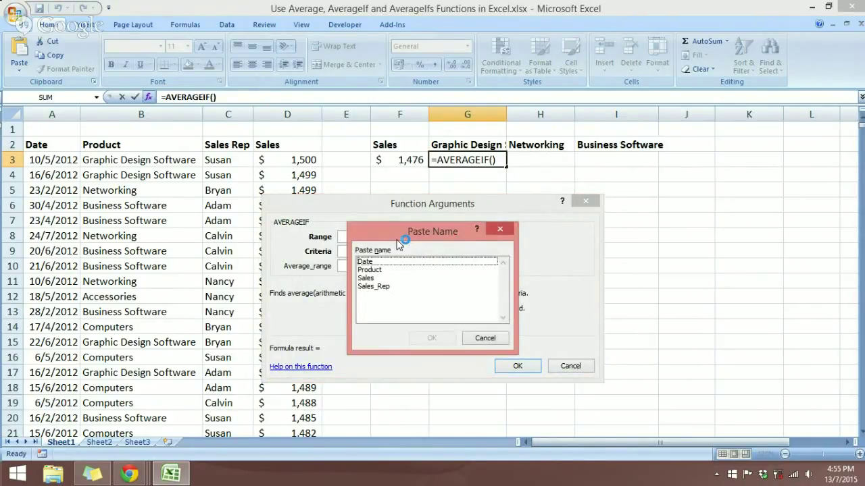
click(396, 270)
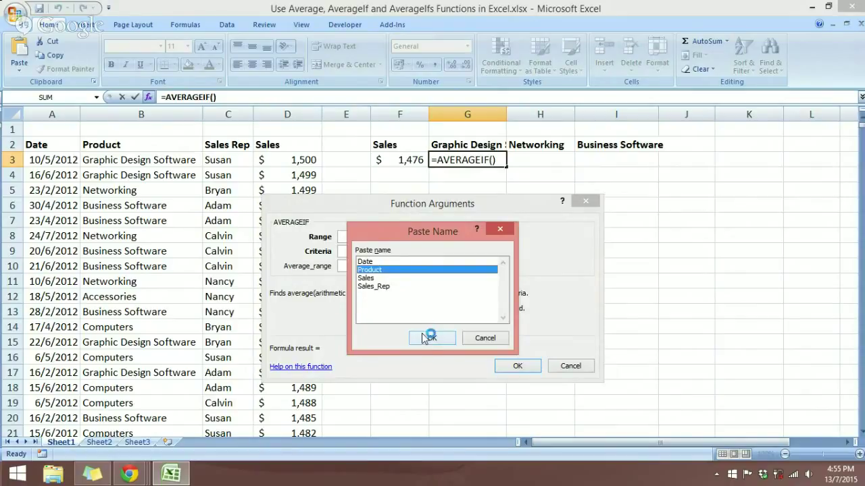
click(422, 338)
click(394, 251)
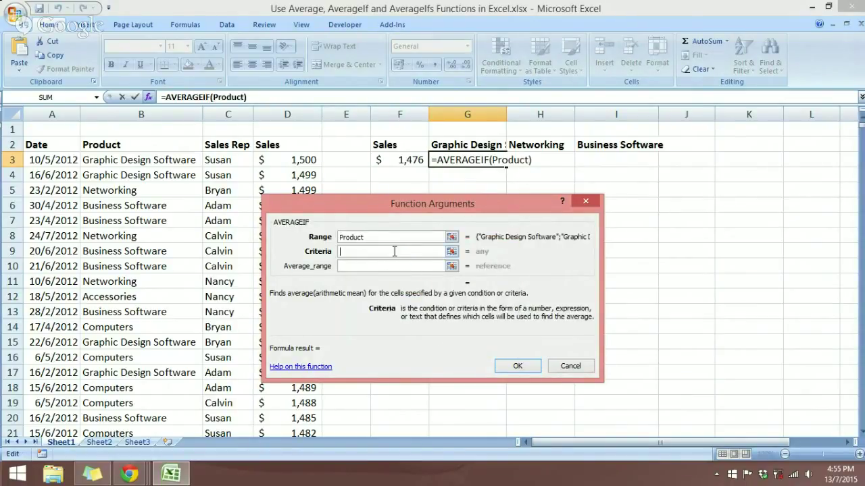
click(458, 146)
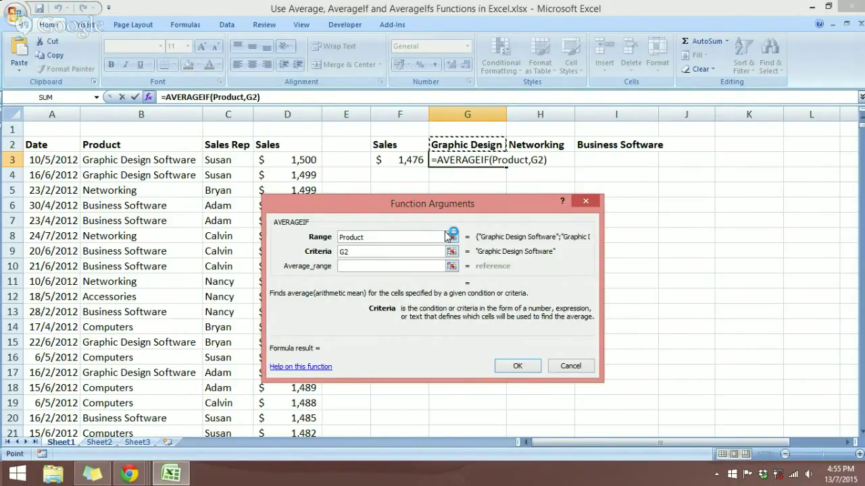
click(342, 251)
text(+)
click(439, 152)
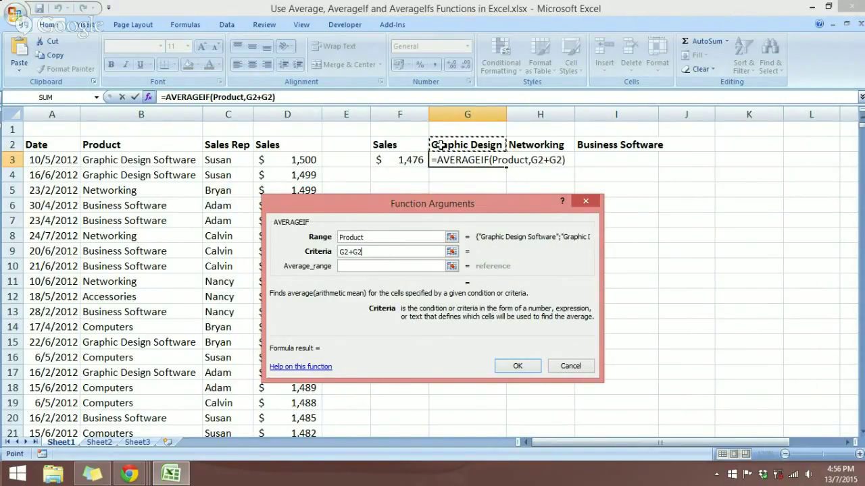
click(387, 252)
key(BackSpace)
key(BackSpace)
key(BackSpace)
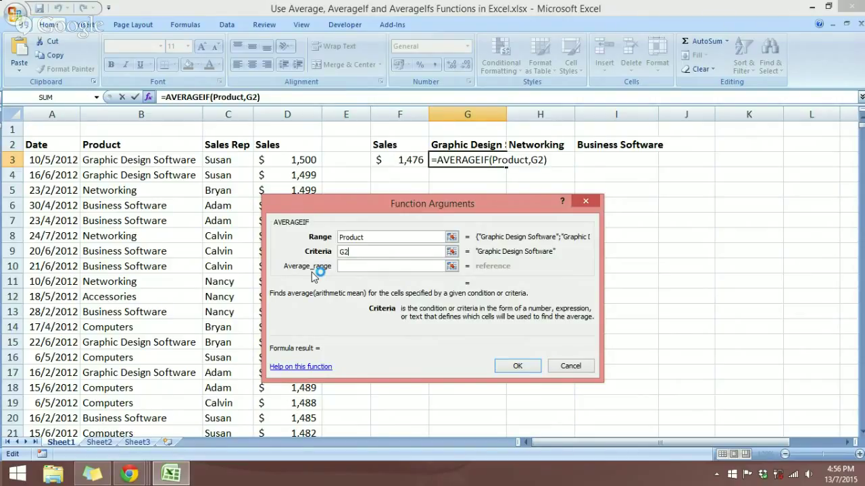
Set the average range to the named range Sales and complete the AVERAGEIF formula in G3.
click(345, 266)
click(345, 266)
key(F3)
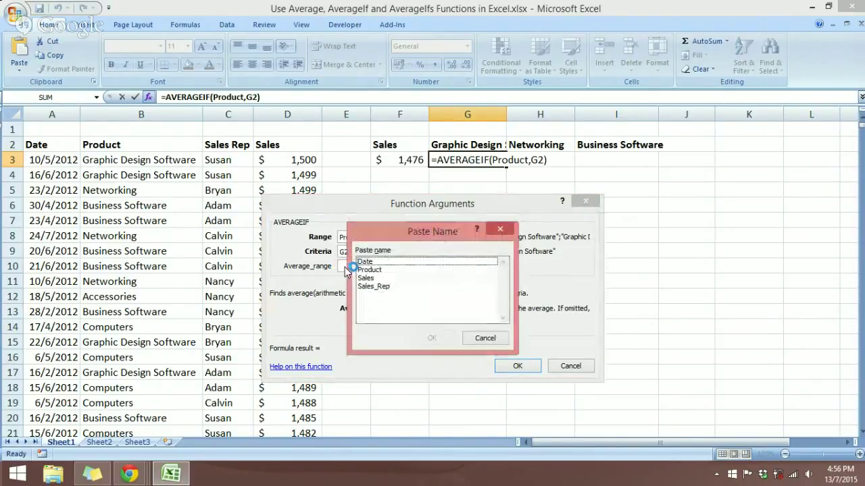
click(367, 270)
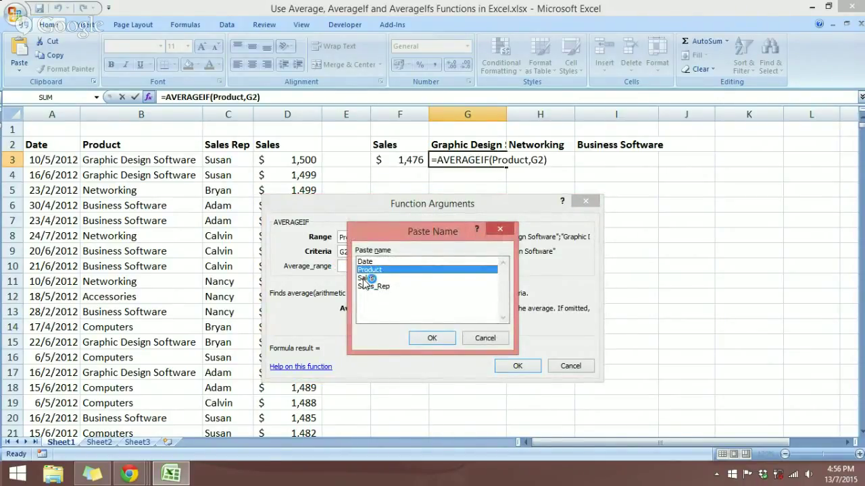
click(365, 278)
click(433, 340)
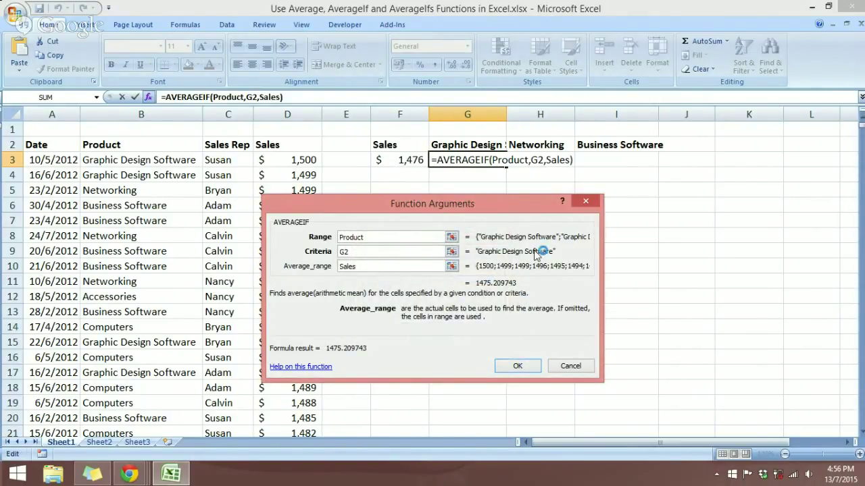
click(520, 366)
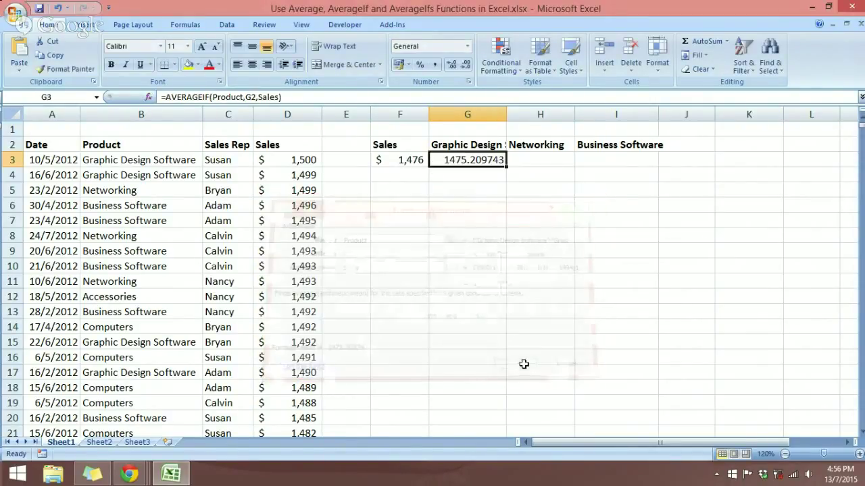
Copy the accounting format of F3 to G3 and widen column G to fit the full Graphic Design Software header.
click(408, 160)
right_click(408, 160)
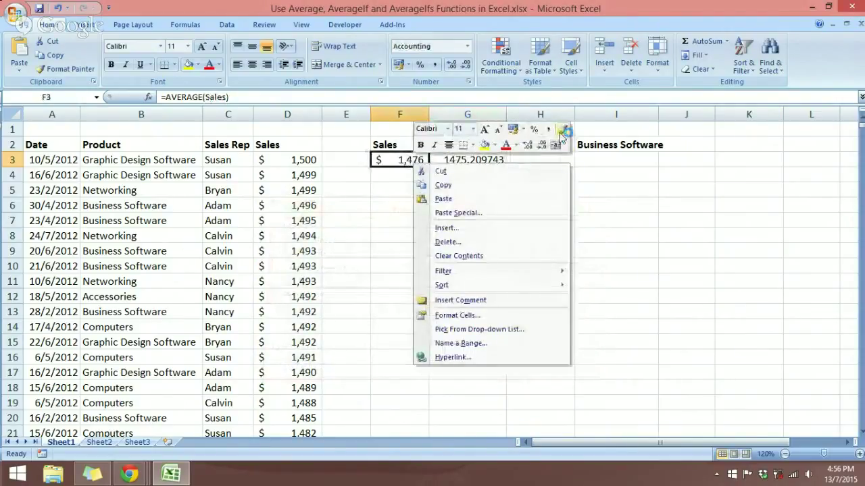
click(564, 129)
click(486, 162)
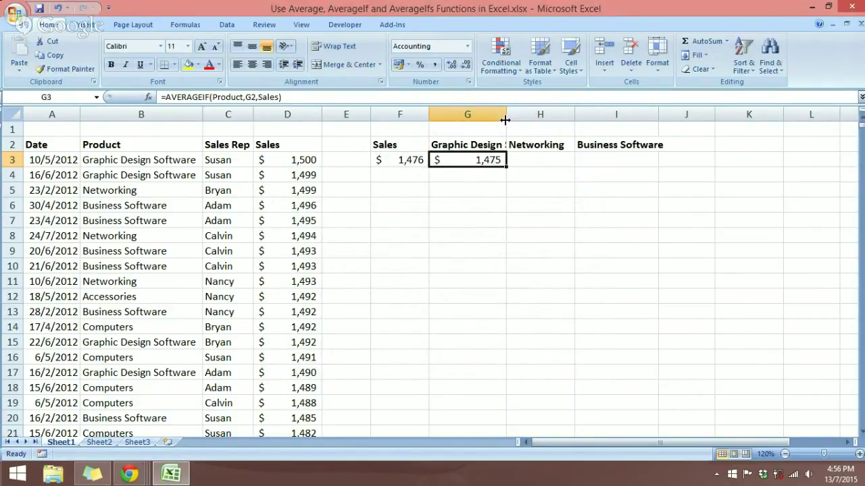
drag(505, 120, 553, 120)
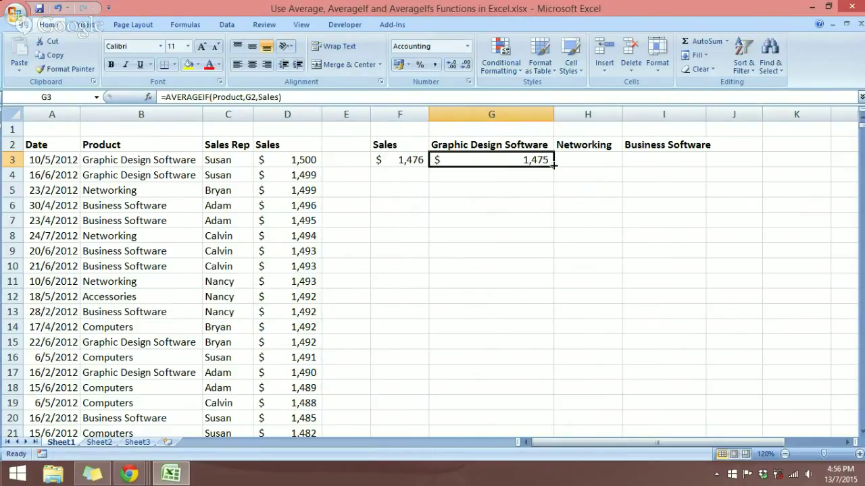
Fill the G3 formula across to H3 and I3, and check the criteria references in the copied formulas.
drag(552, 164, 707, 165)
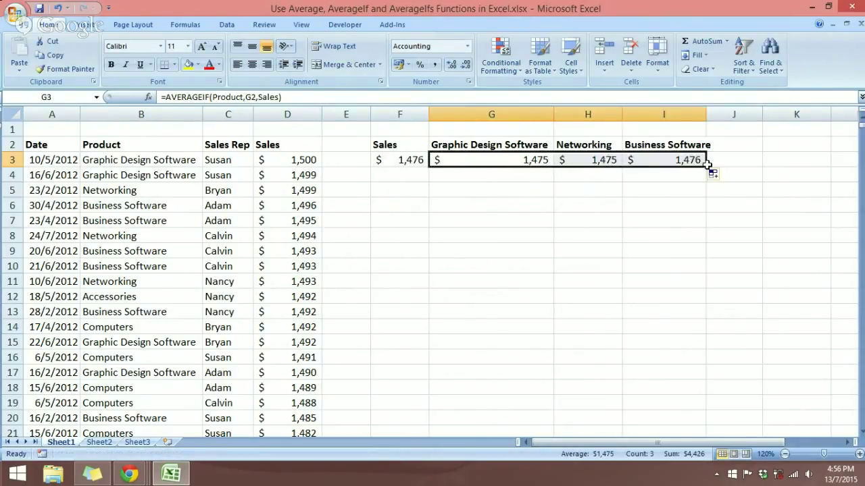
double_click(703, 162)
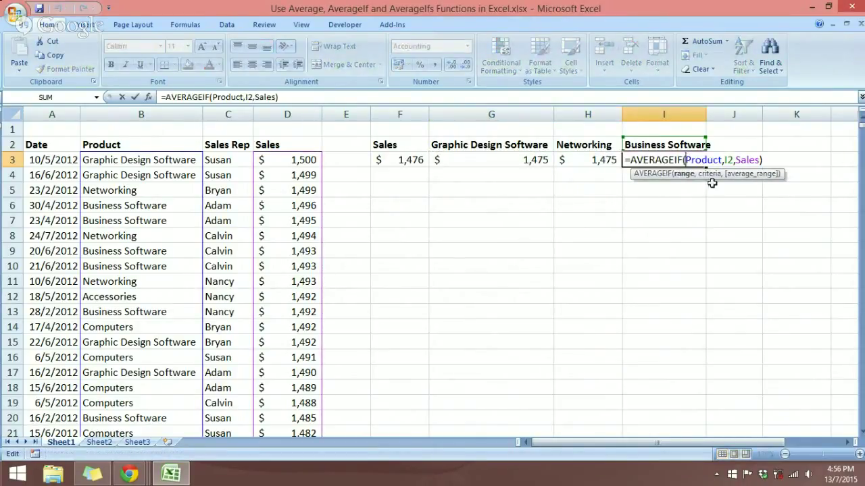
click(579, 162)
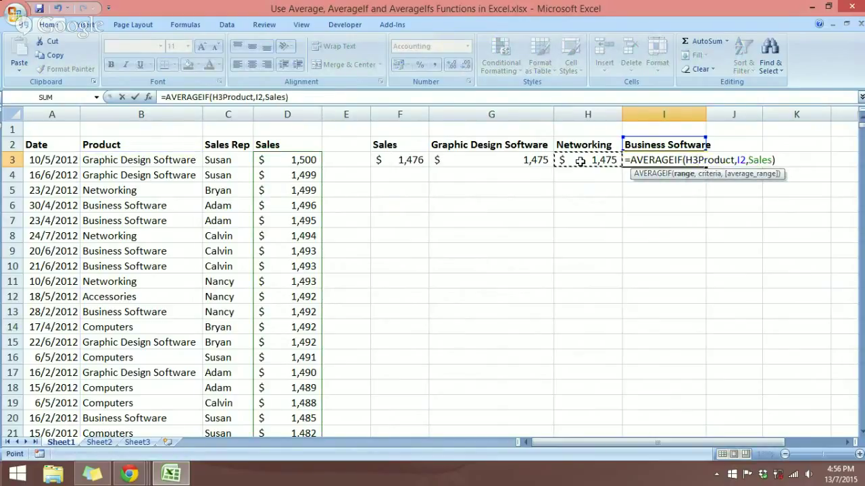
key(Escape)
click(578, 160)
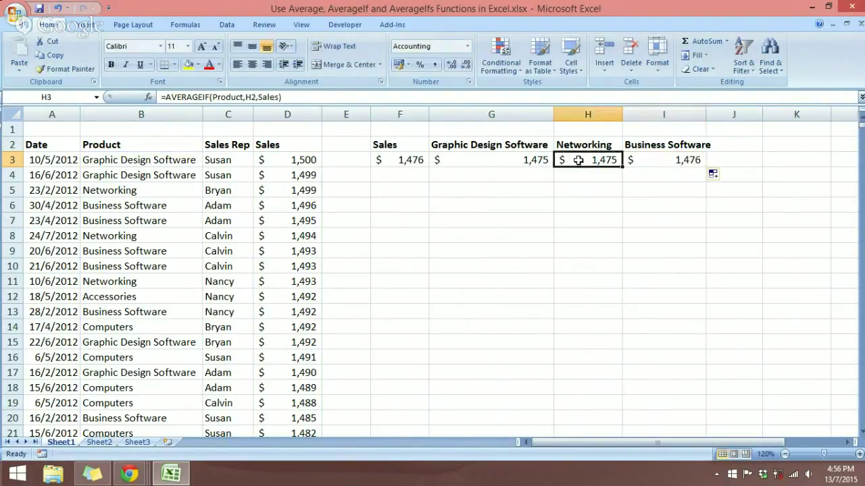
double_click(579, 161)
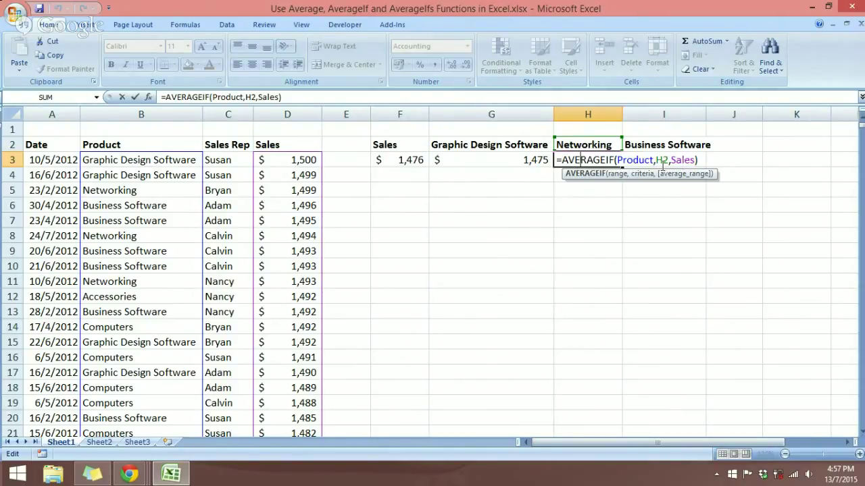
key(Escape)
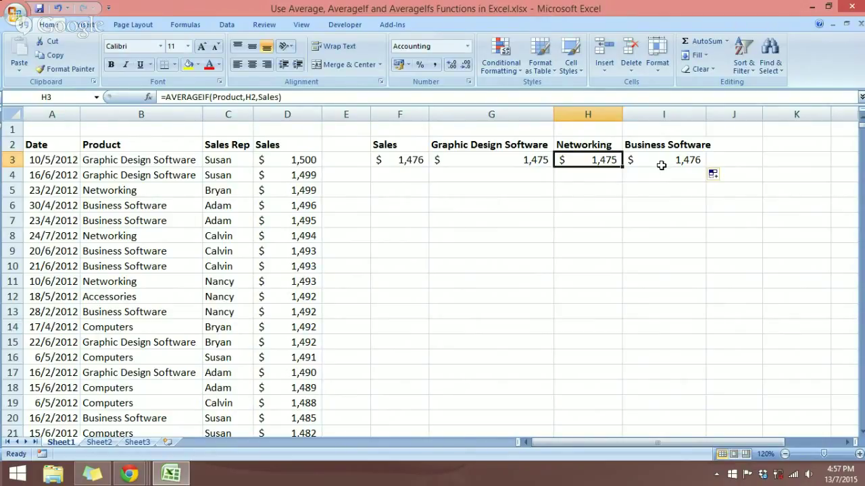
On Sheet2, examine the AVERAGEIF formula in G3 and the sales rep in F3 and product header in H2.
click(101, 443)
click(428, 291)
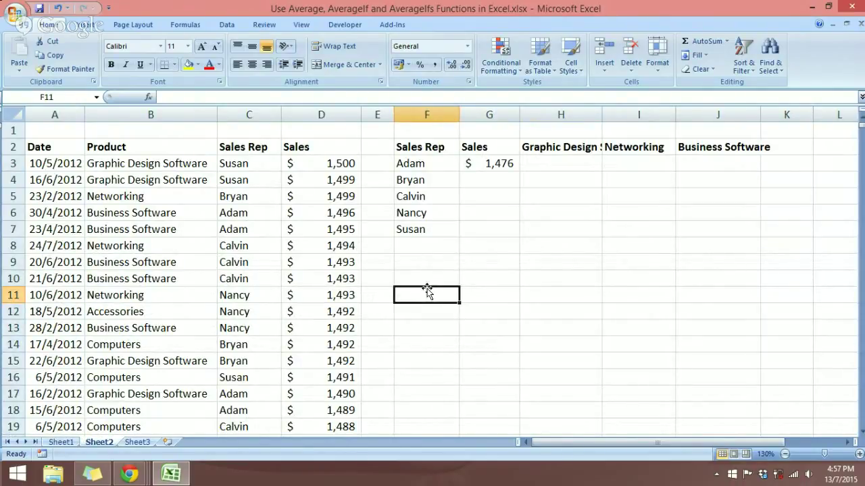
click(441, 168)
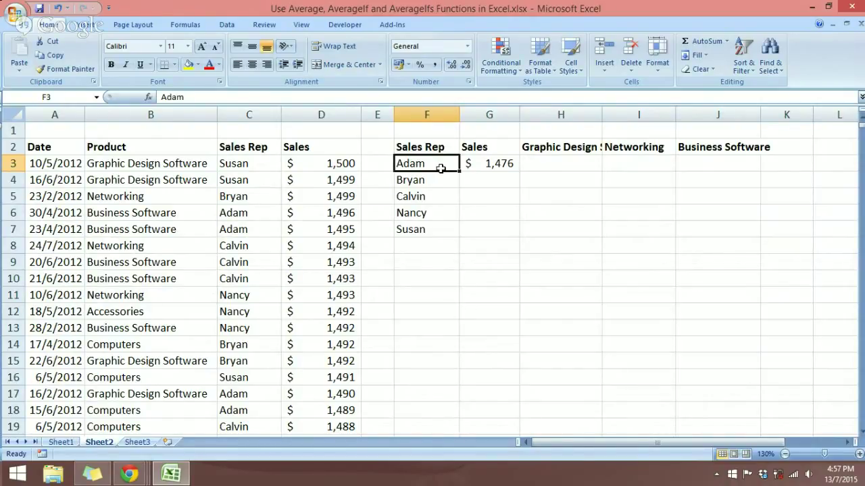
double_click(469, 169)
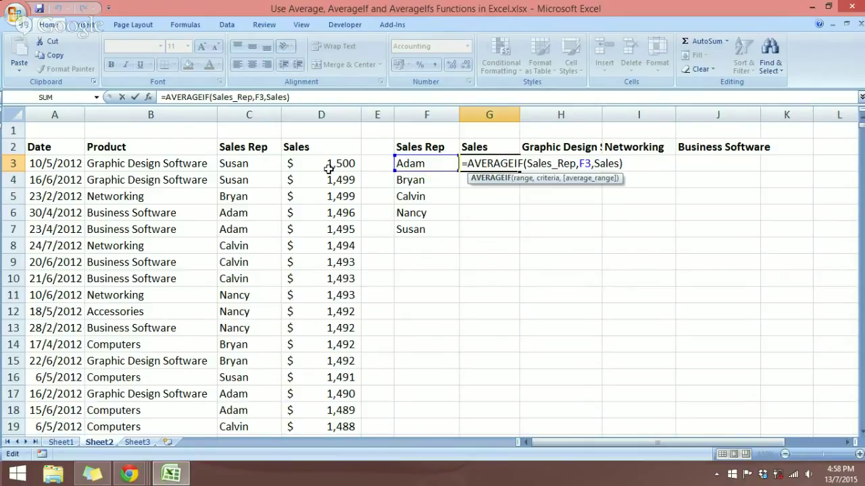
key(ctrl+Return)
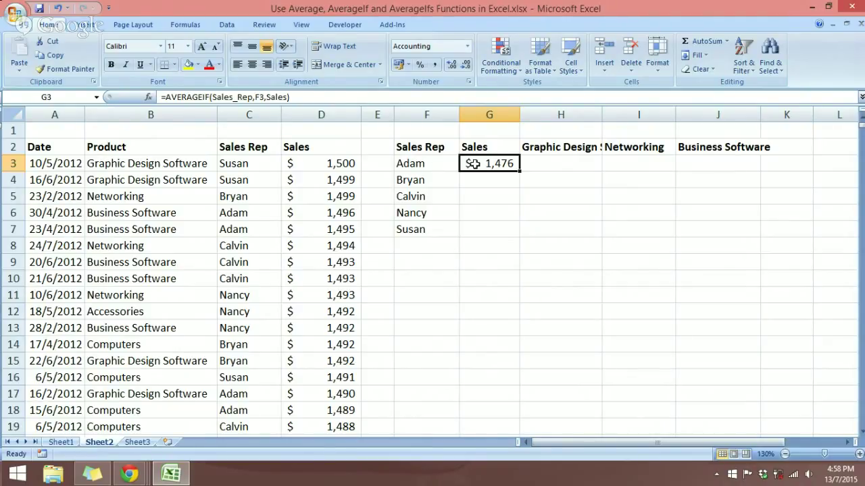
click(559, 146)
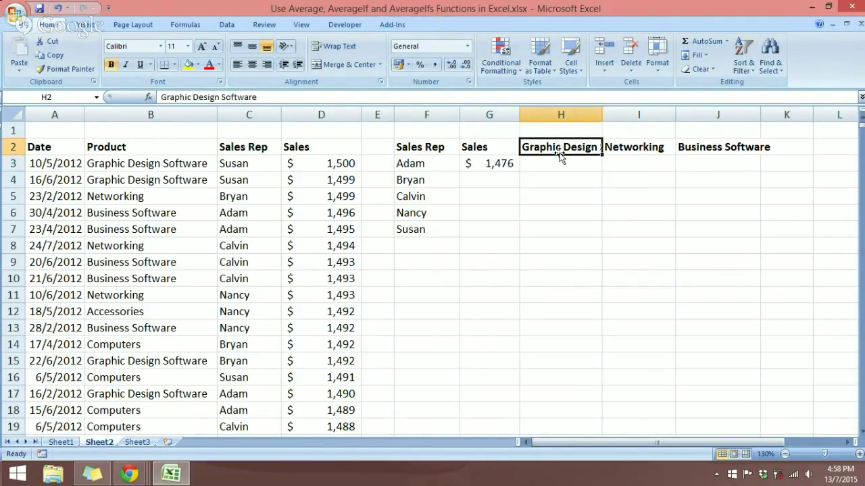
click(423, 166)
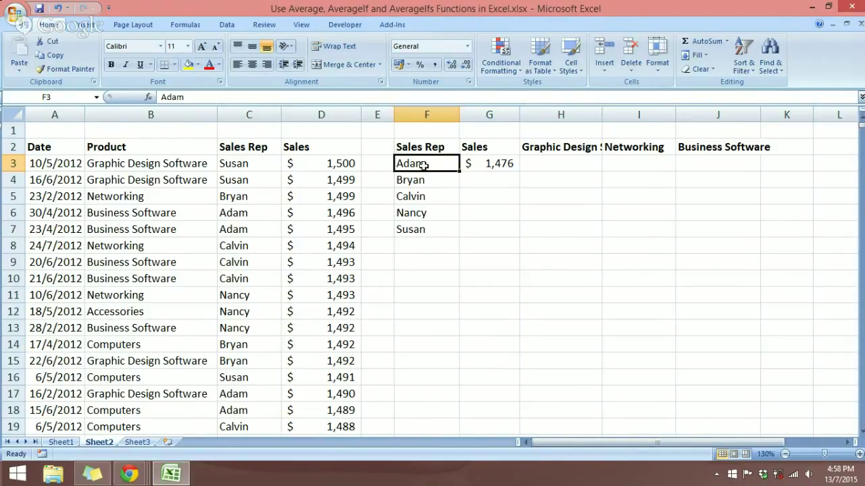
Start an AVERAGEIFS formula in H3 and open its function arguments, keeping the sales rep and product headers in view.
click(542, 166)
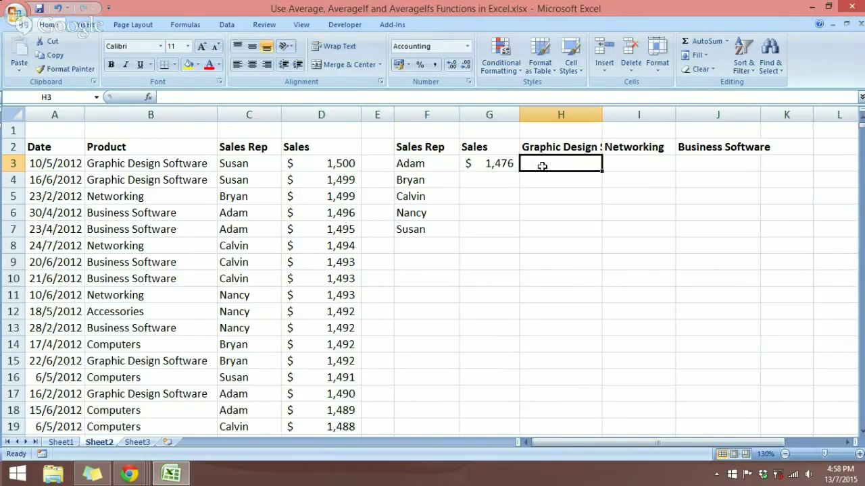
text(=av)
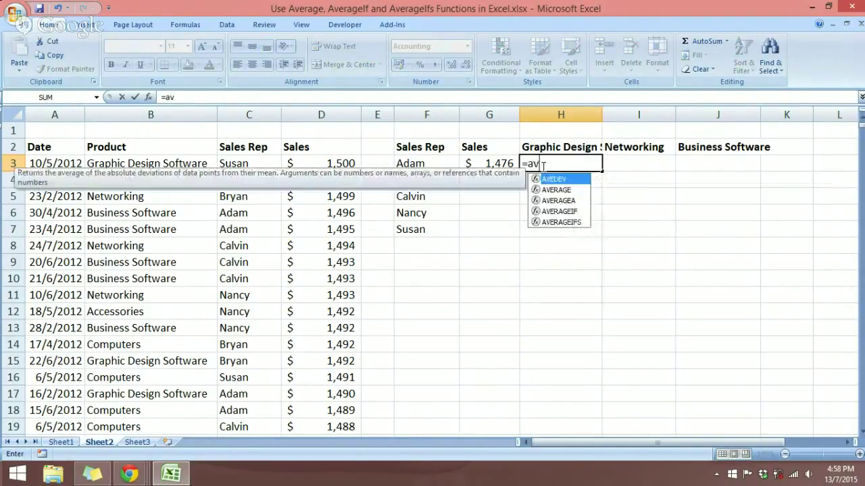
key(Down)
key(Down)
key(Down)
key(Down)
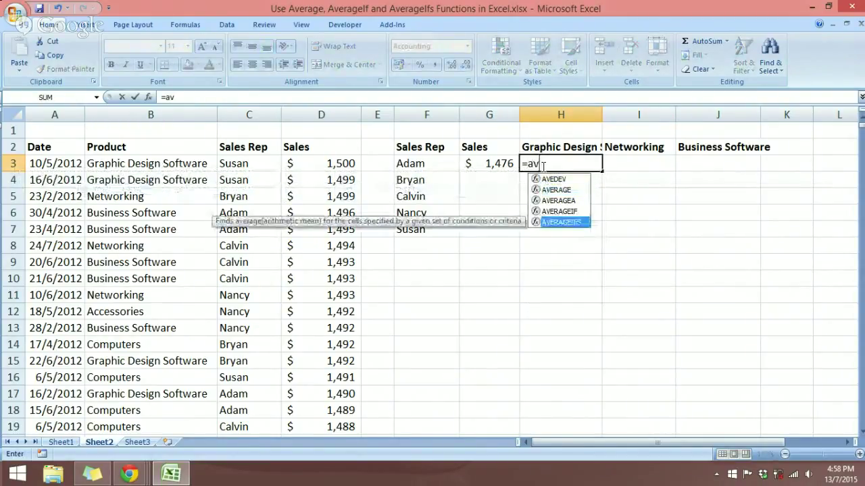
key(Tab)
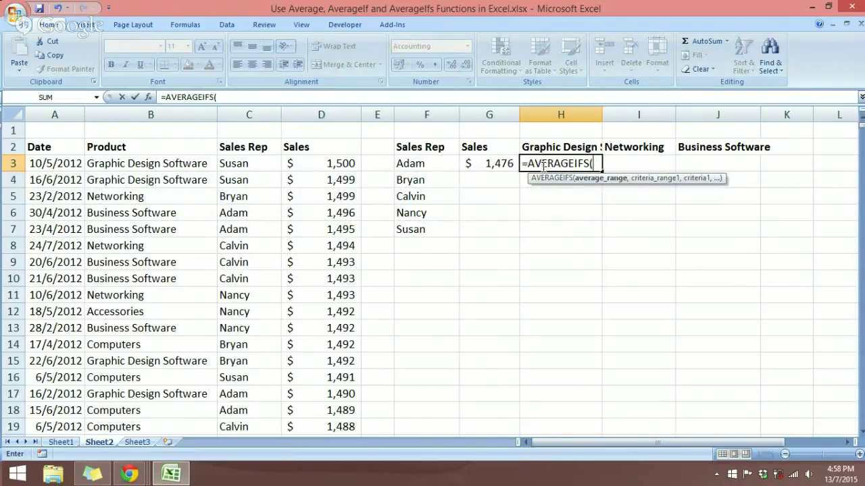
key(ctrl+a)
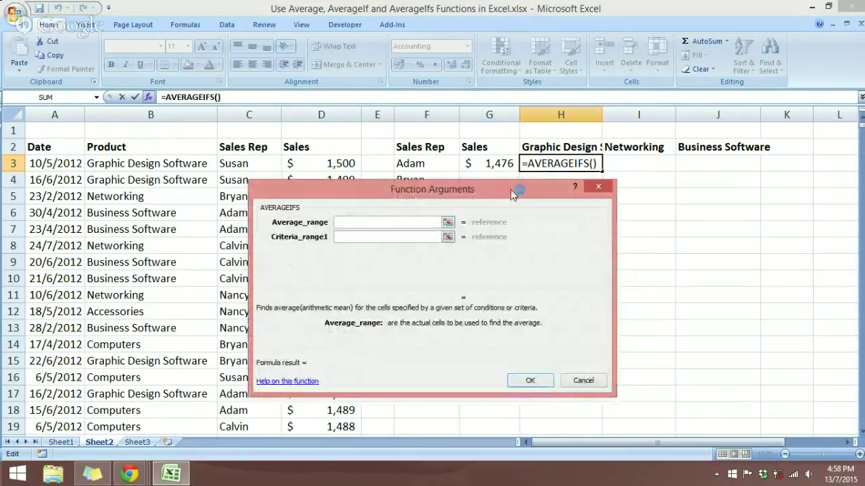
drag(511, 194, 645, 206)
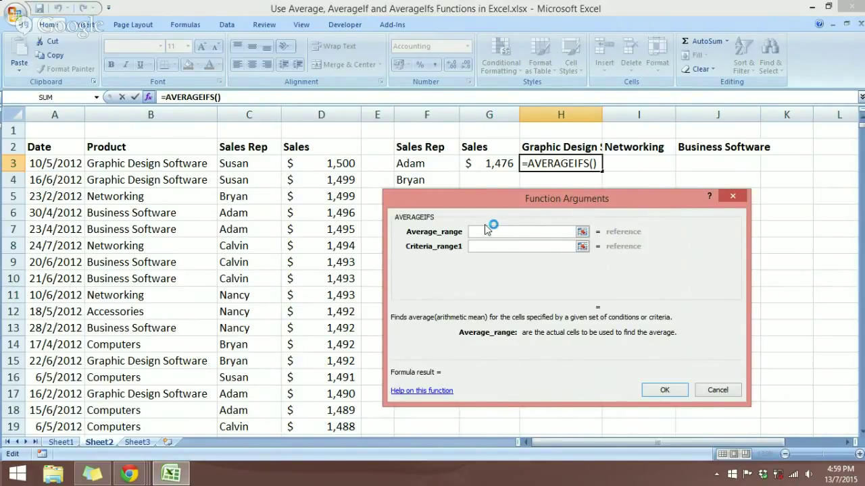
Set the average range to the named range Sales and the first criteria range to Sales_Rep.
key(F3)
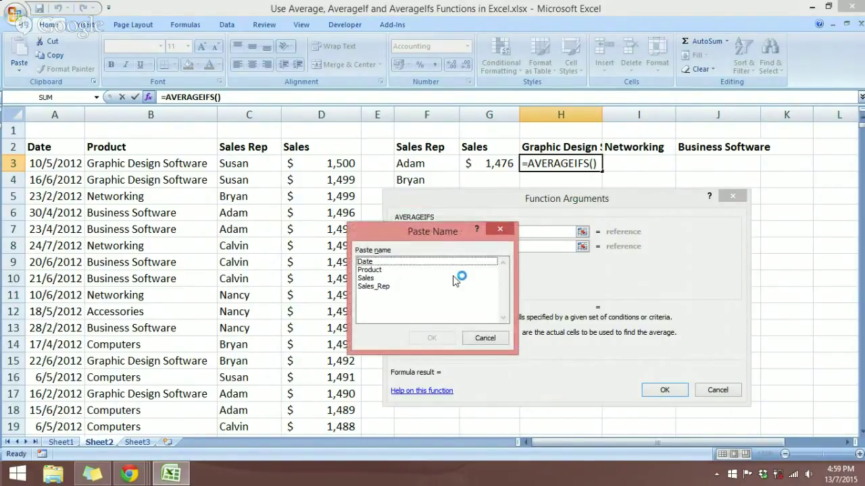
click(367, 278)
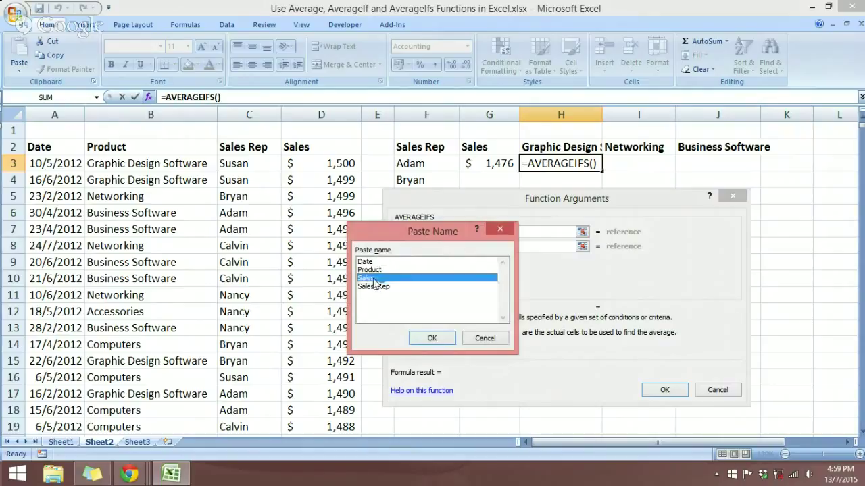
click(430, 338)
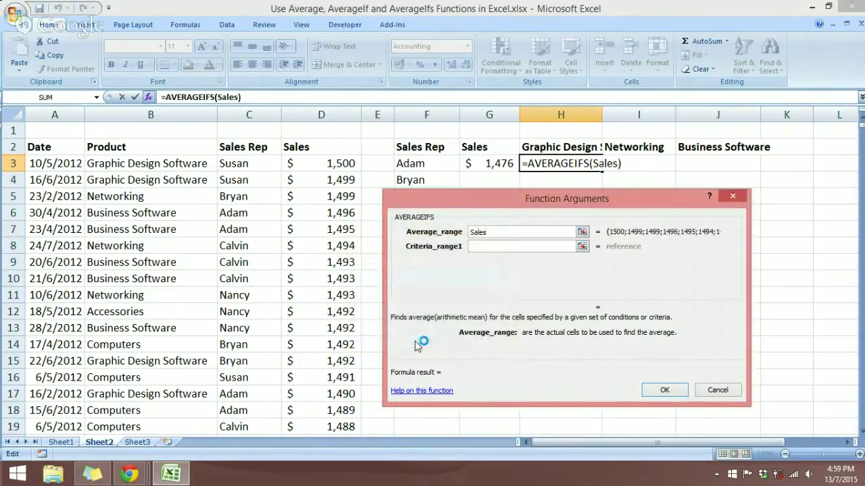
click(509, 248)
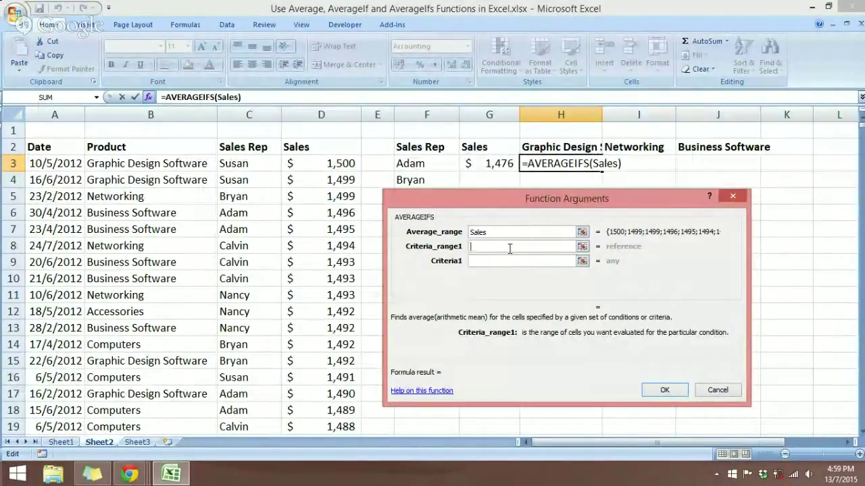
key(F3)
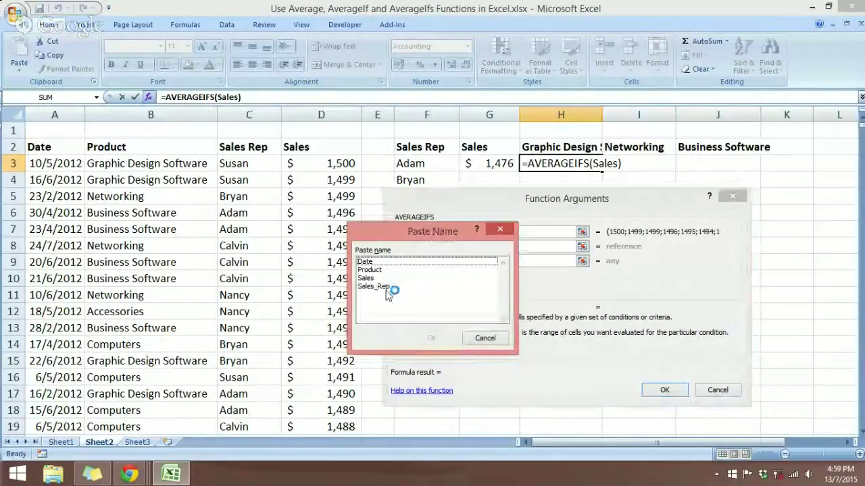
click(378, 286)
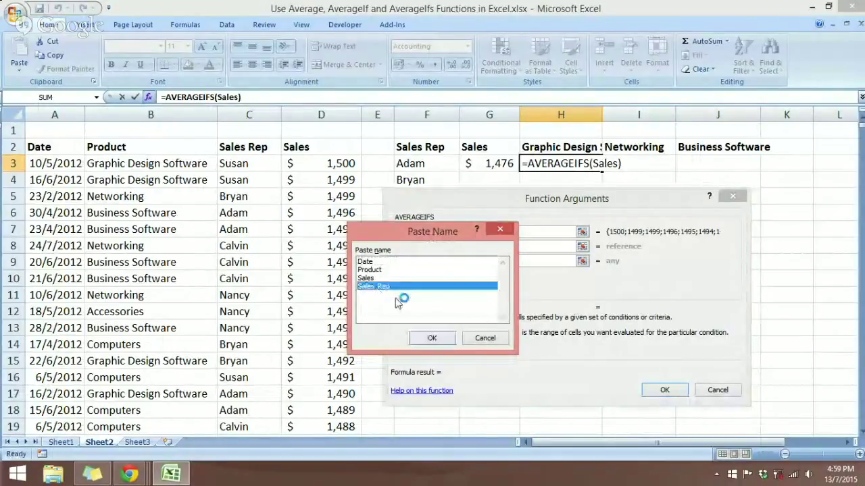
click(434, 337)
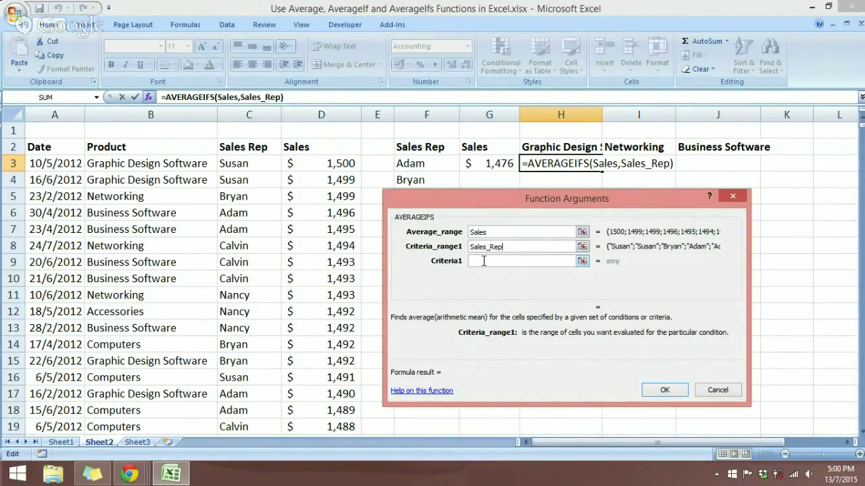
Set the first criterion to the sales rep in F3 with the row locked, as F$3.
click(430, 167)
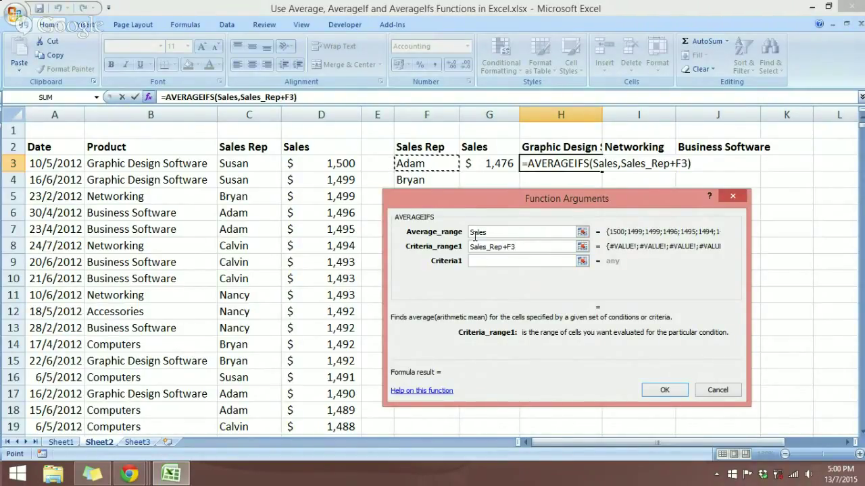
key(BackSpace)
key(BackSpace)
key(BackSpace)
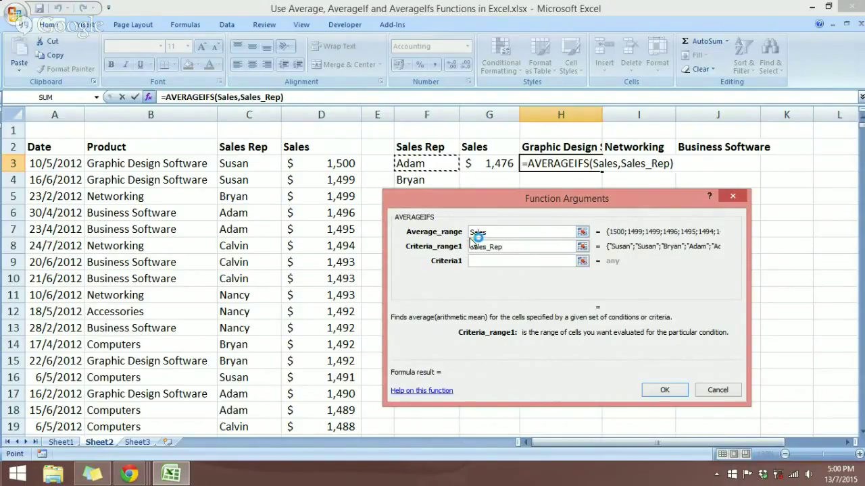
click(480, 261)
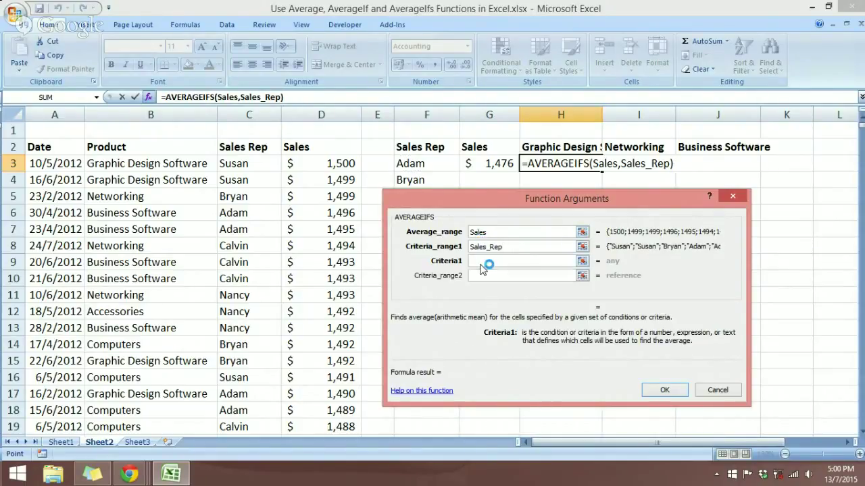
click(432, 165)
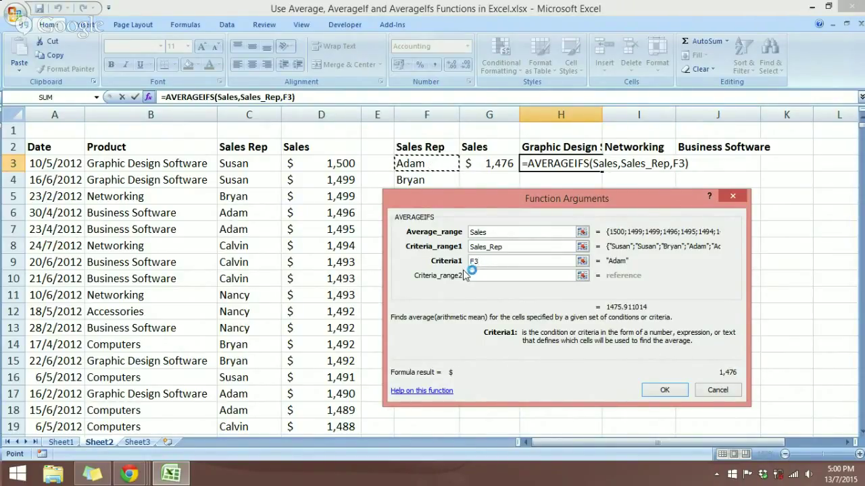
click(479, 265)
key(F4)
key(F4)
Set the second criteria range to the named range Product and its criterion to the product header H$2.
click(496, 275)
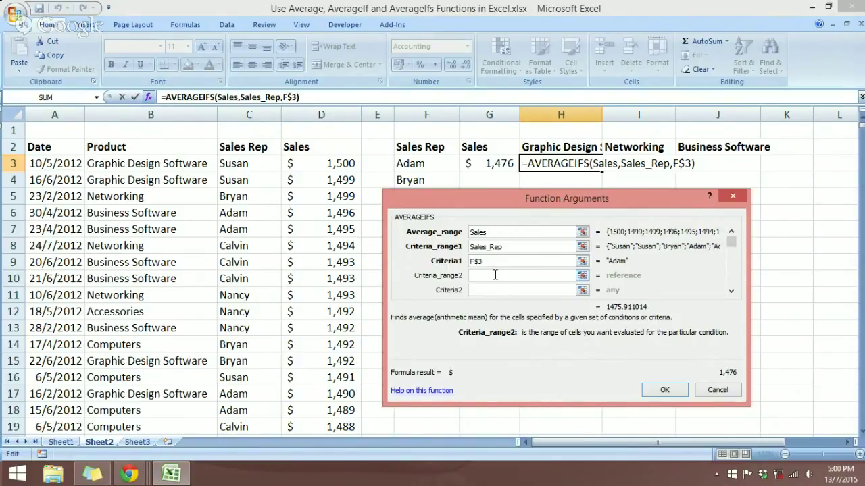
key(F3)
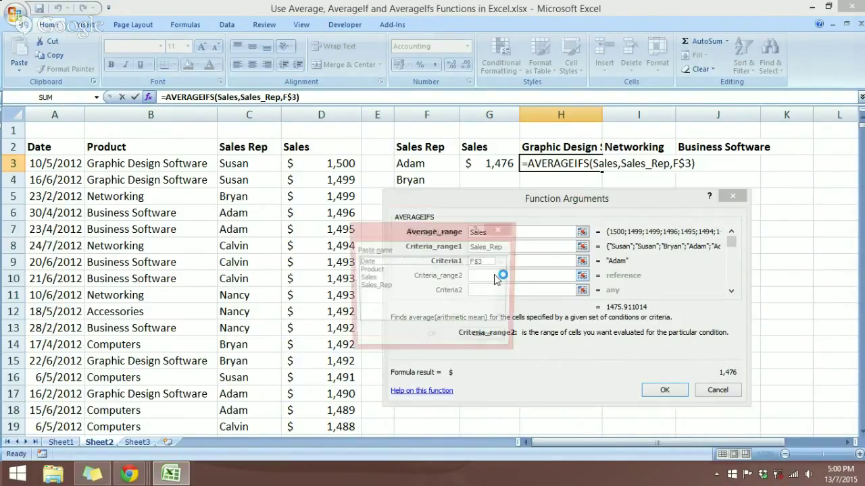
click(378, 270)
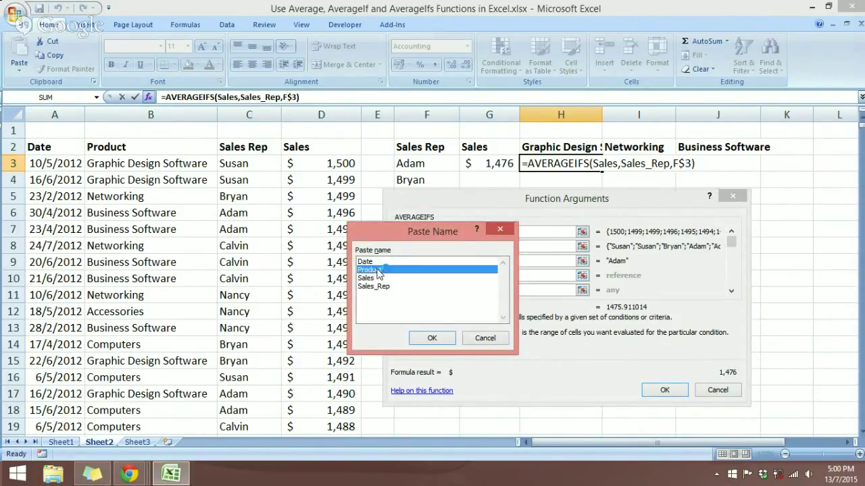
click(432, 338)
click(492, 291)
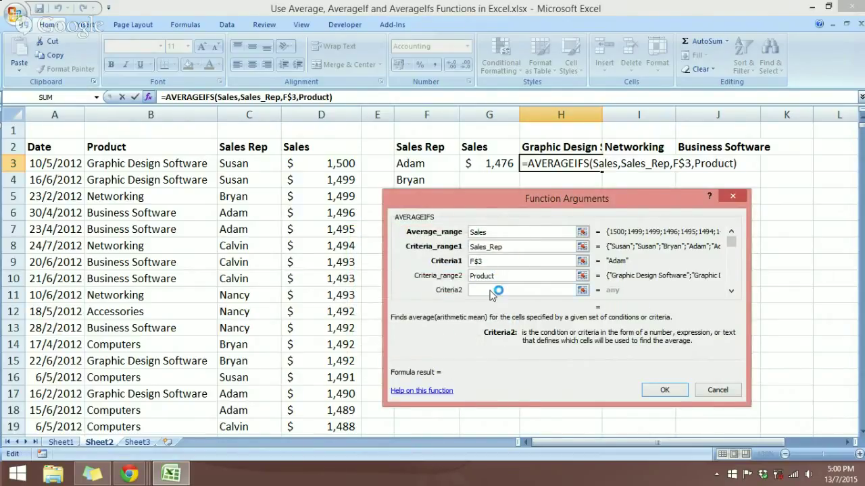
click(587, 148)
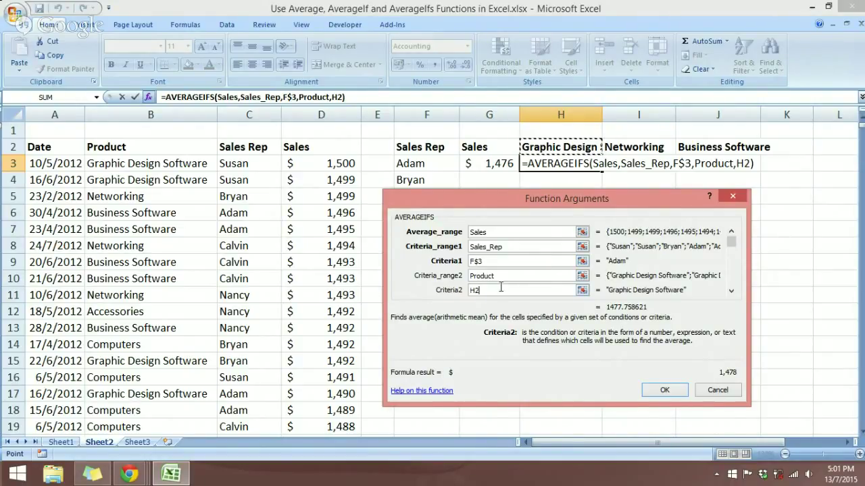
click(473, 290)
text($)
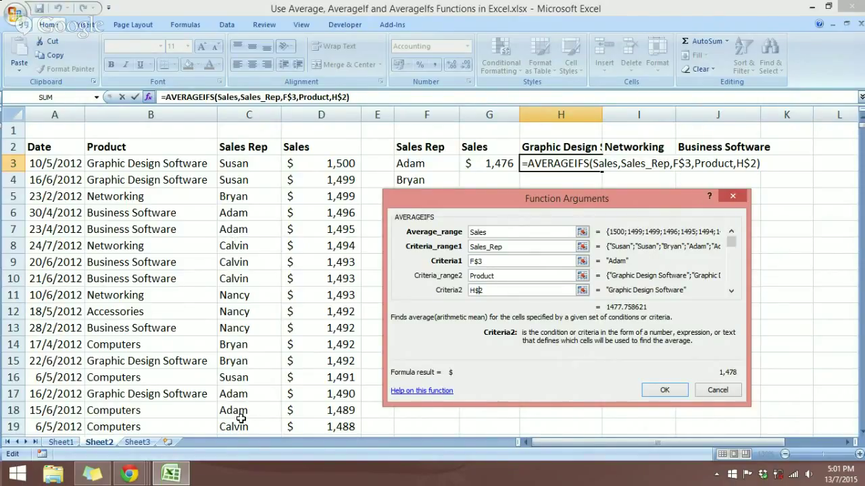
Change the first criterion to $F3 so the column is locked instead of the row, and complete the AVERAGEIFS formula.
click(475, 261)
key(BackSpace)
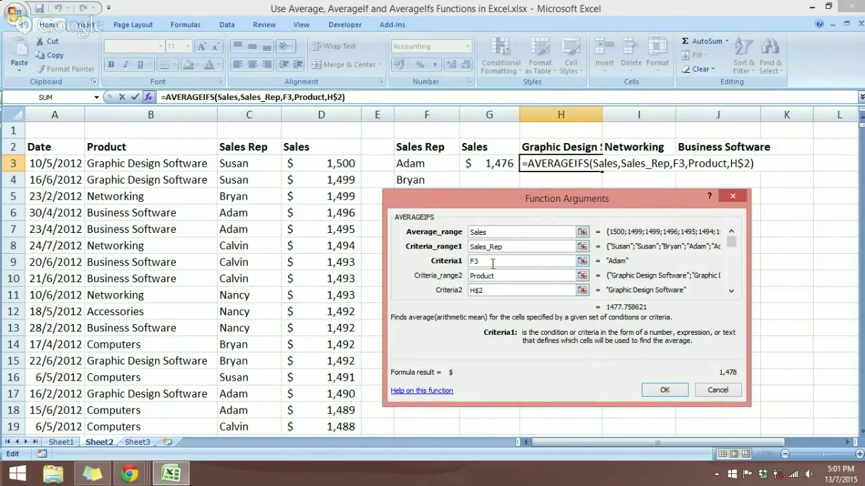
text($)
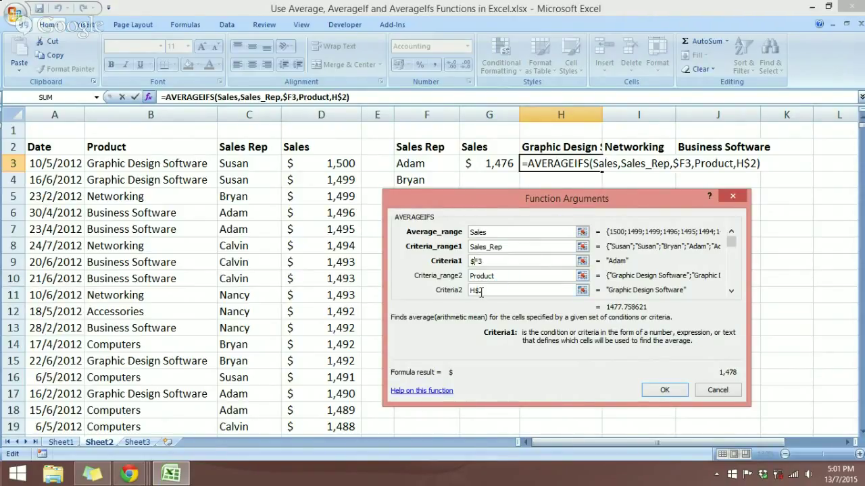
click(662, 390)
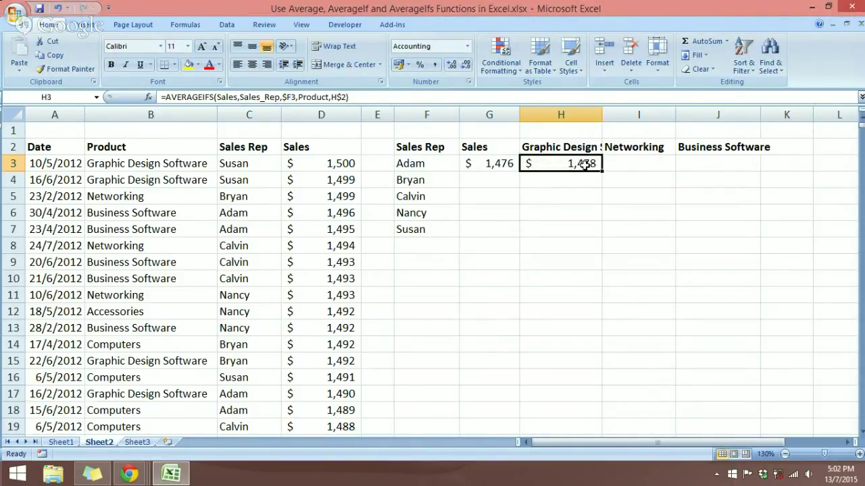
Review the H2 product header and the function arguments of the AVERAGEIFS formula in H3.
click(549, 149)
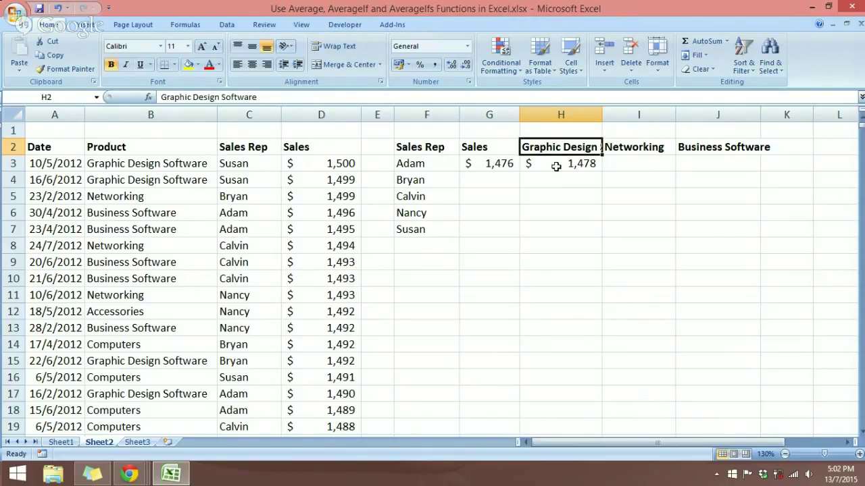
click(555, 166)
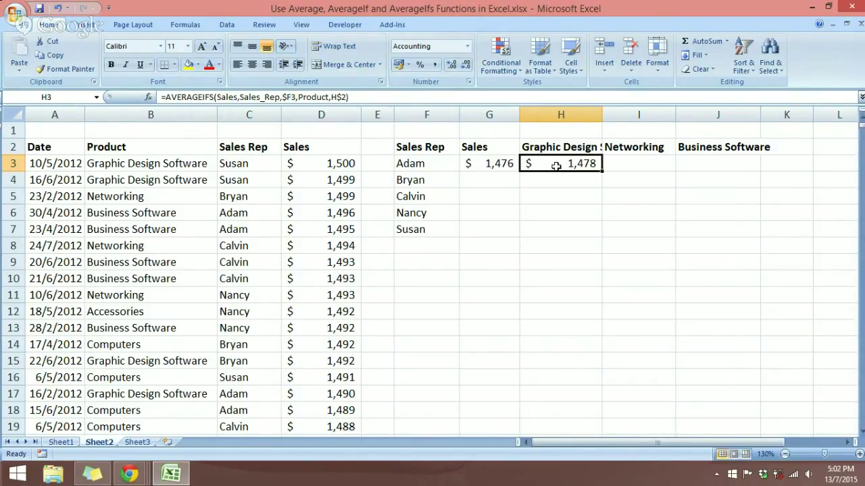
double_click(555, 166)
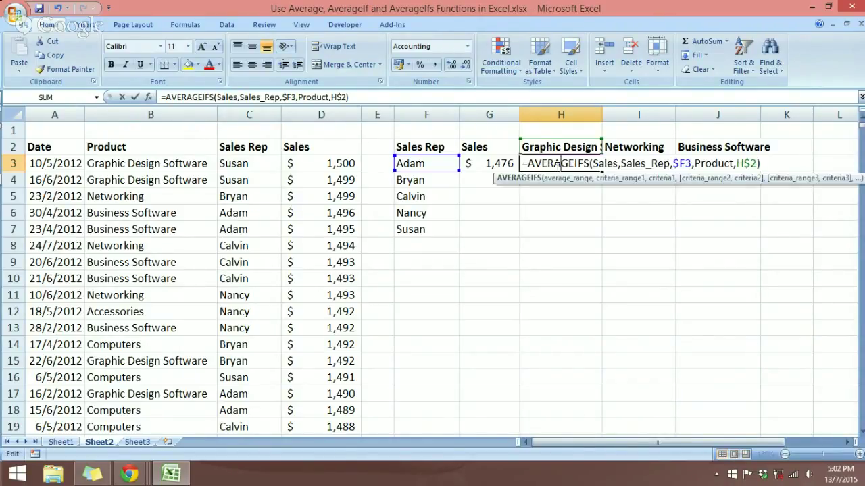
click(143, 100)
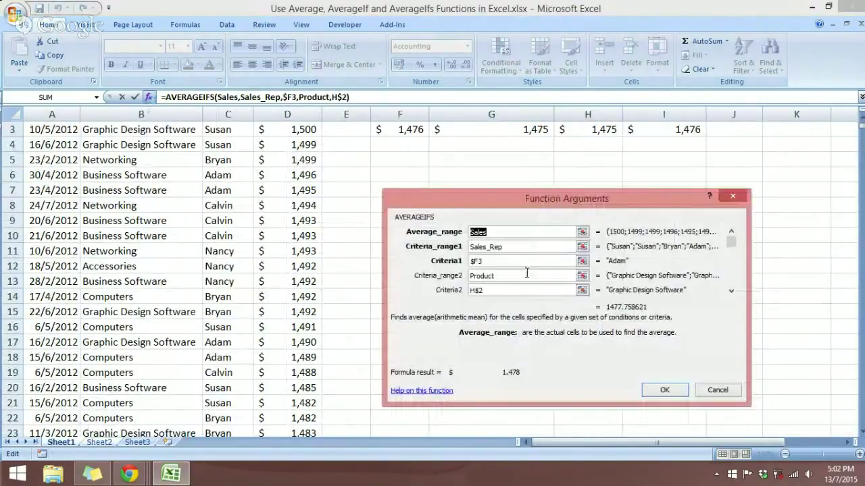
click(652, 390)
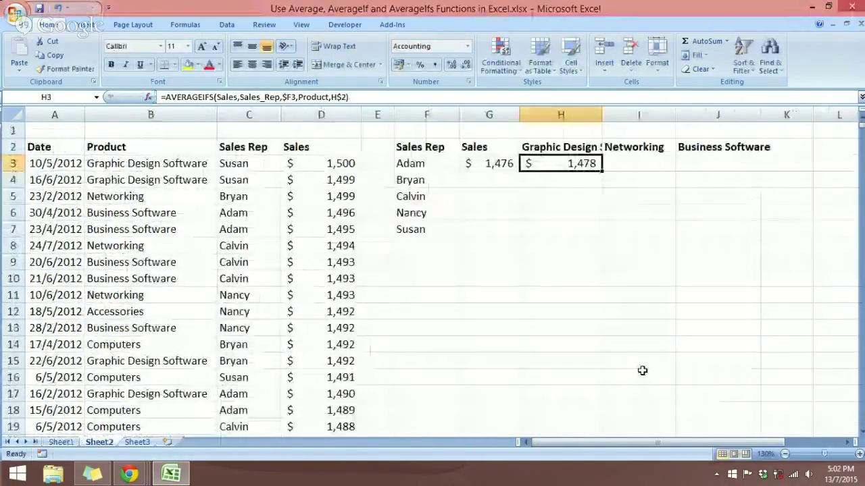
Fill the H3 formula down to H7 and check the function arguments of the copied formula in H7.
drag(600, 174, 601, 233)
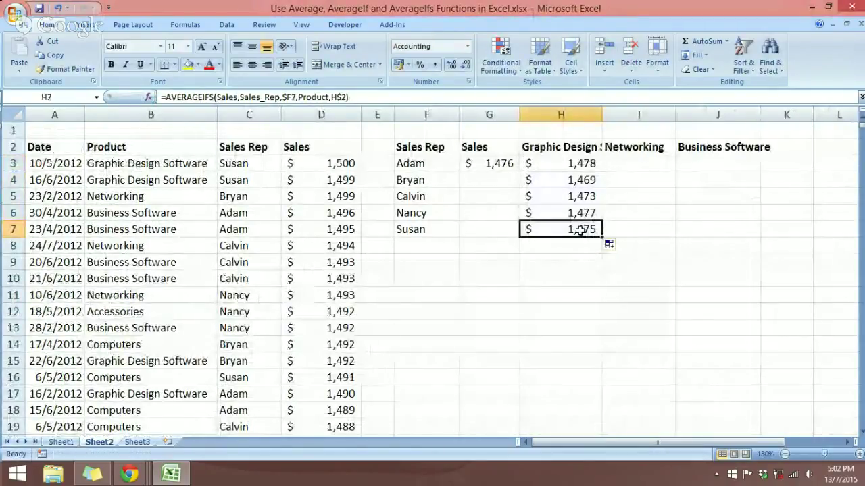
double_click(580, 230)
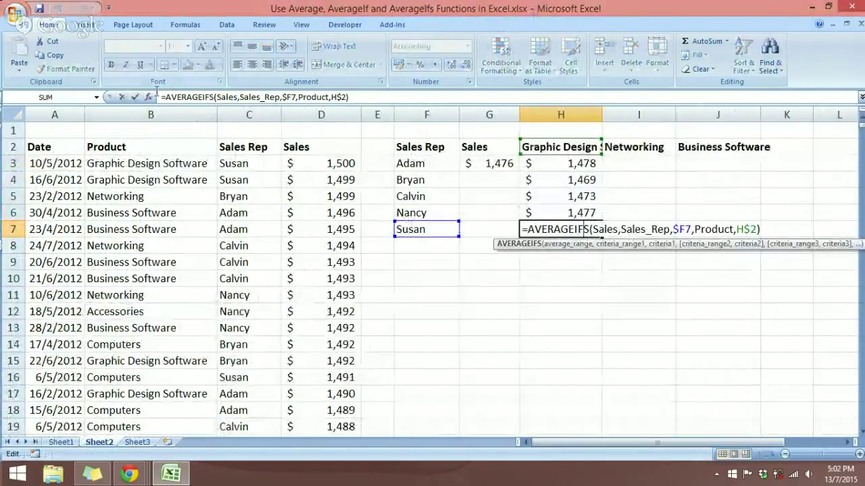
click(148, 96)
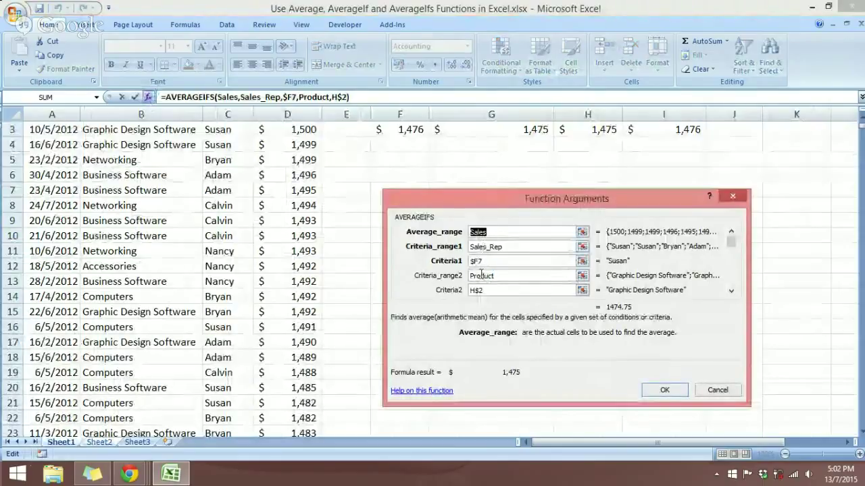
click(686, 395)
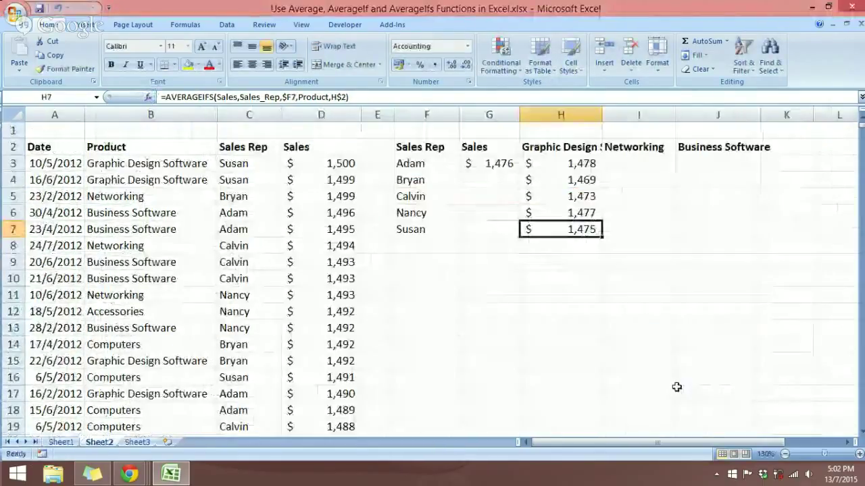
Fill the AVERAGEIFS formula from H3 across to J3 and check the references of the copied formula in I3.
click(579, 163)
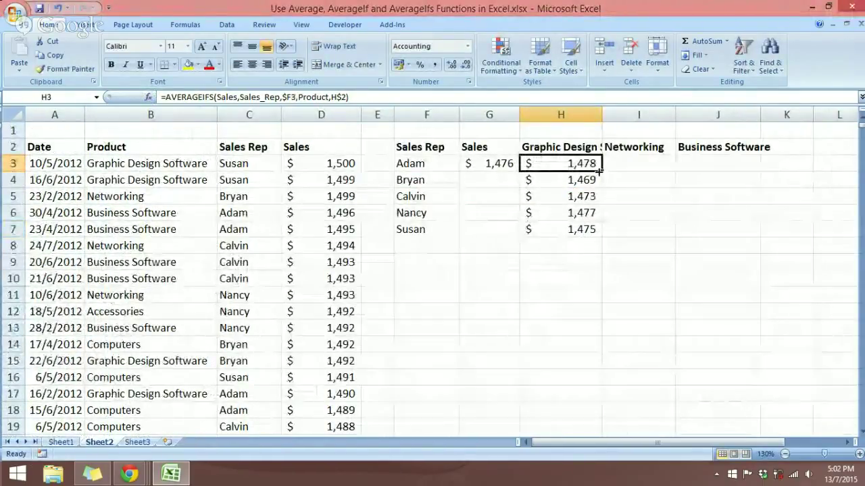
drag(607, 168, 712, 171)
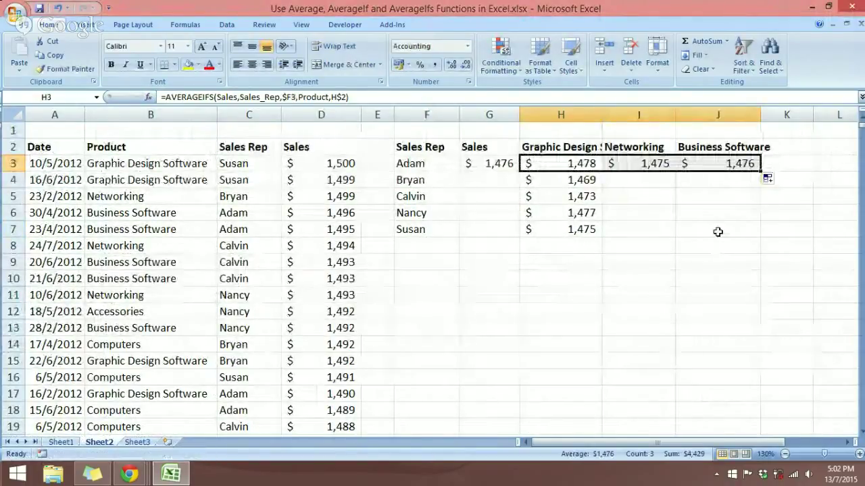
click(662, 162)
double_click(656, 164)
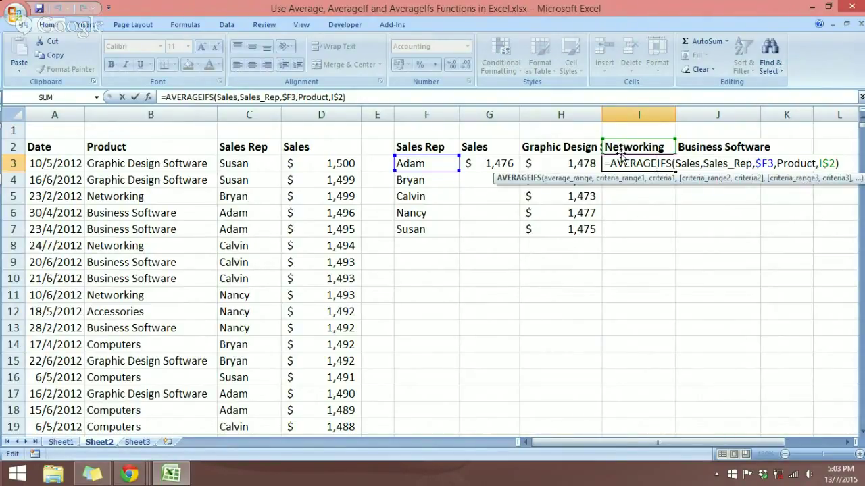
key(ctrl+Return)
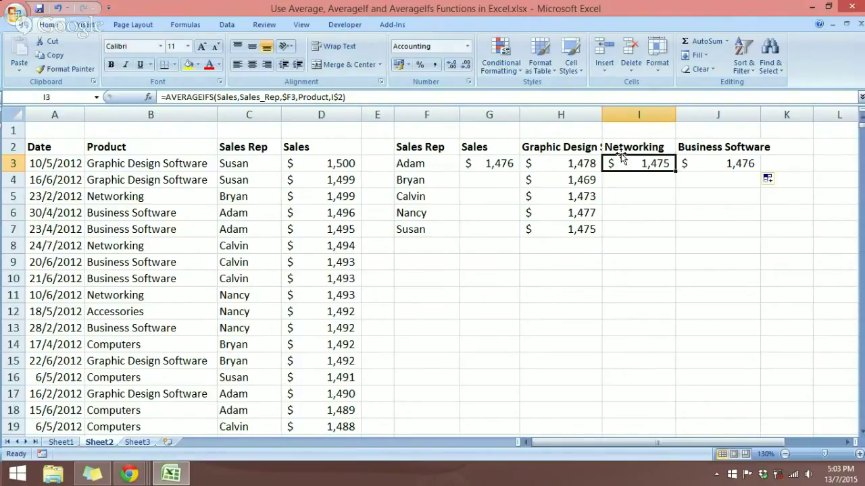
Inspect the AVERAGEIF formula in G3 without changing it.
click(500, 168)
double_click(500, 168)
key(ctrl+Return)
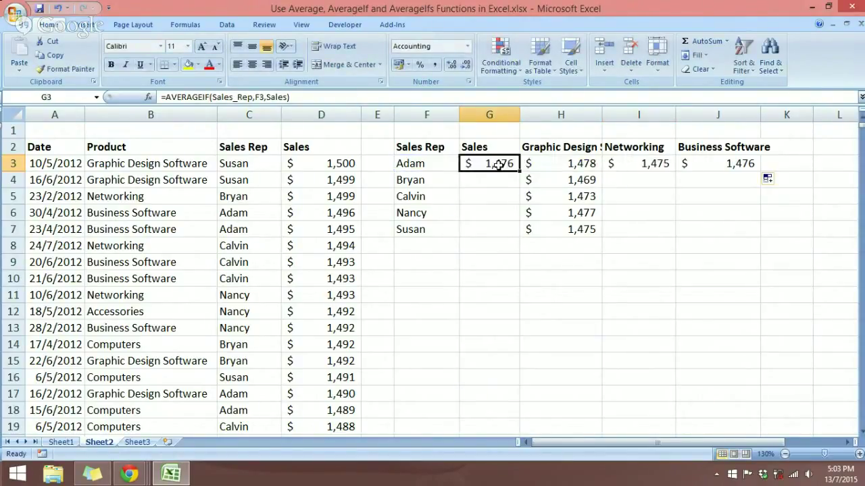
Fill the I3 formula down to I7 and the J3 formula down to J7.
click(610, 163)
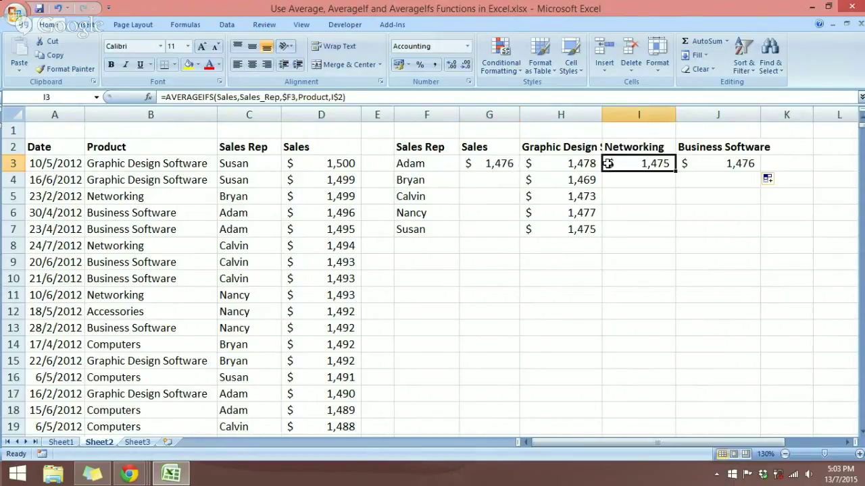
drag(674, 171, 666, 230)
click(708, 168)
drag(759, 172, 758, 231)
click(701, 289)
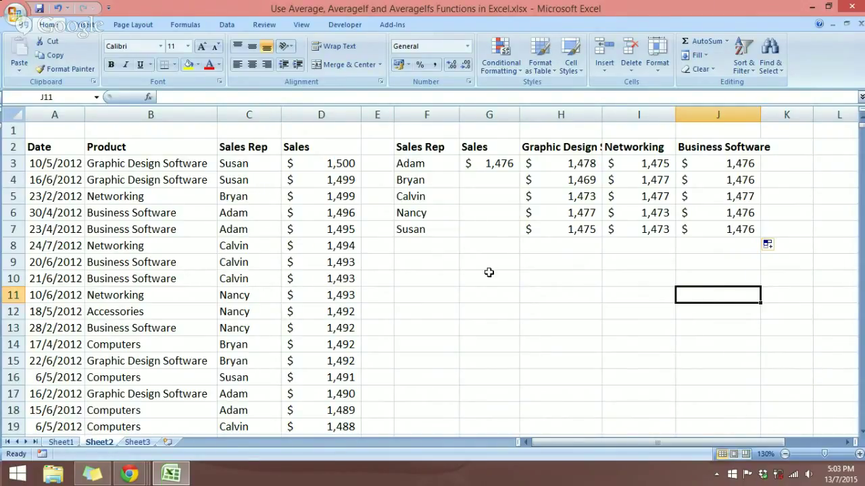
Review the AVERAGEIFS formula in H3, including its function arguments and its sales rep and product references.
double_click(550, 167)
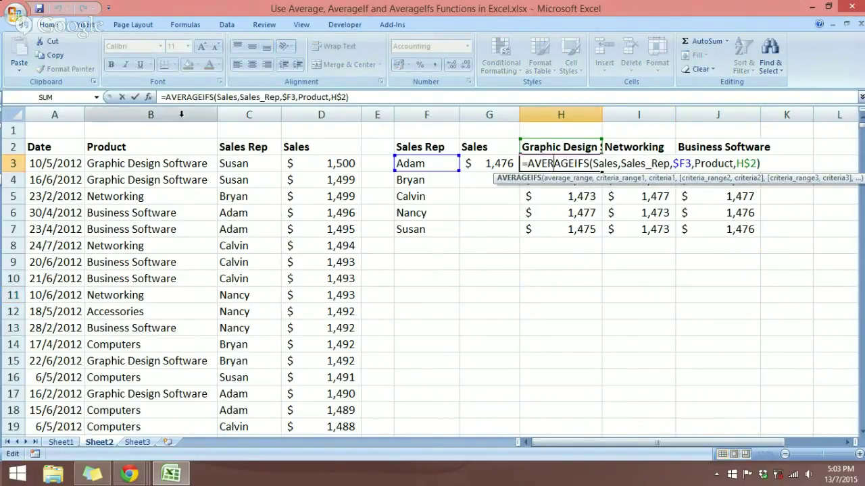
click(147, 97)
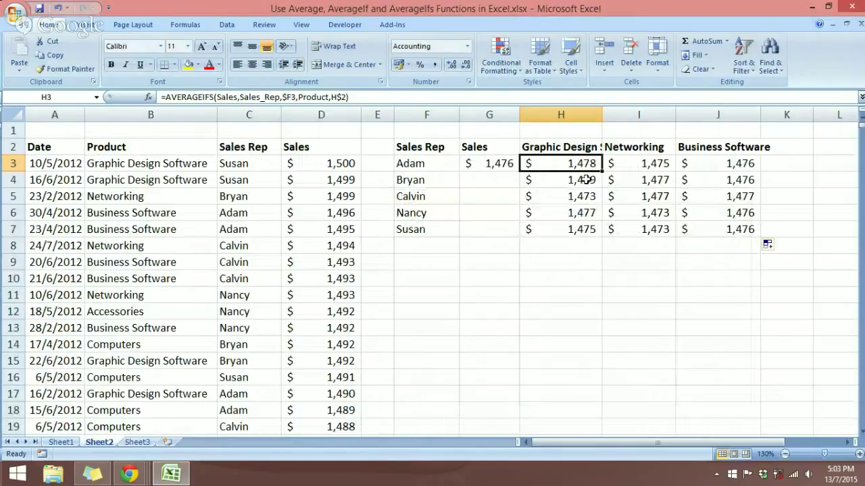
double_click(583, 166)
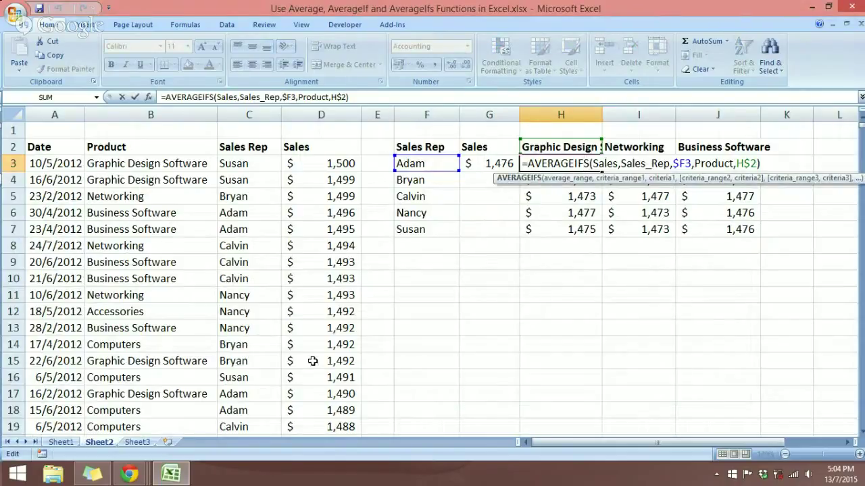
click(129, 474)
click(202, 443)
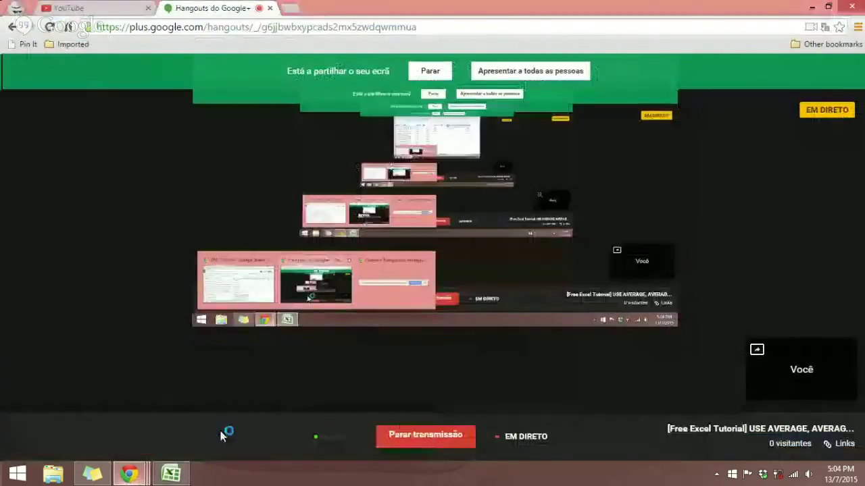